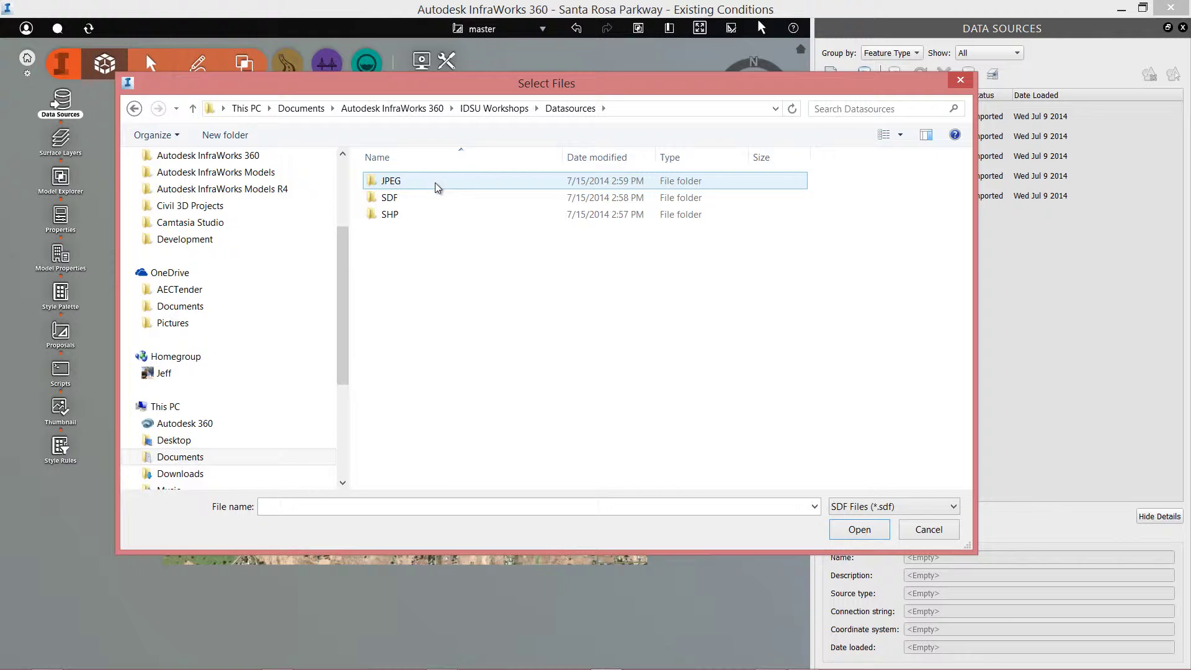
# Add FAC_BUILDINGS.sdf from the SHP datasource's FAC_BUILDINGS folder and widen the Name column of the data source list
pyautogui.doubleClick(426, 214)
pyautogui.click(430, 183)
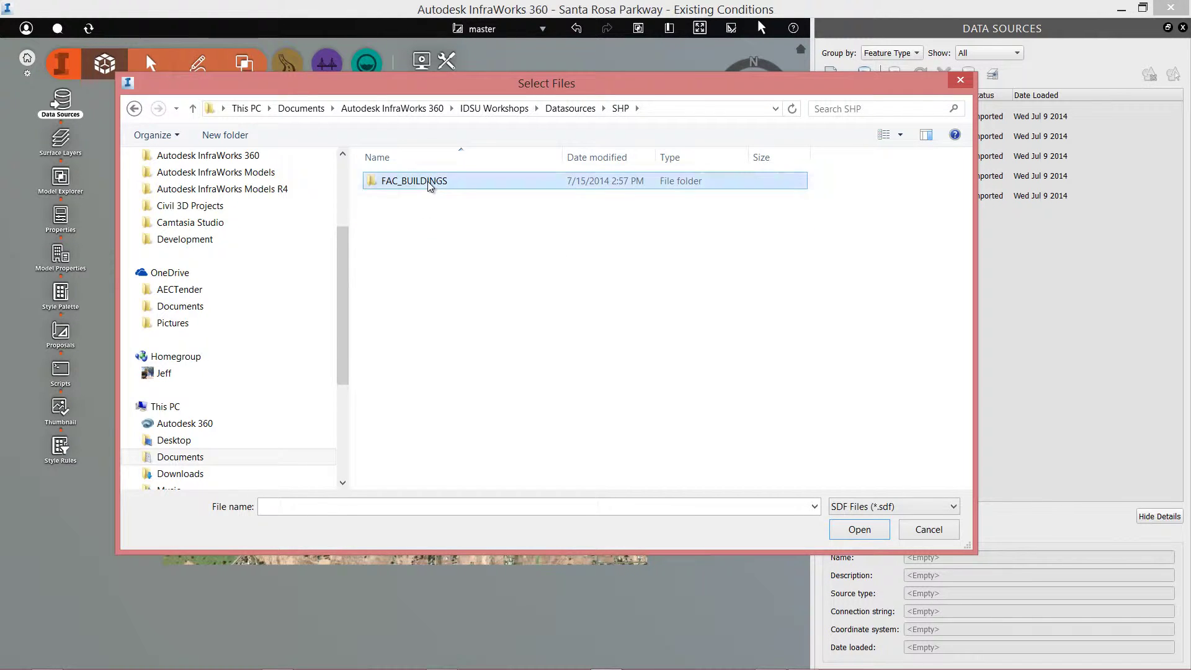
pyautogui.doubleClick(430, 183)
pyautogui.click(435, 181)
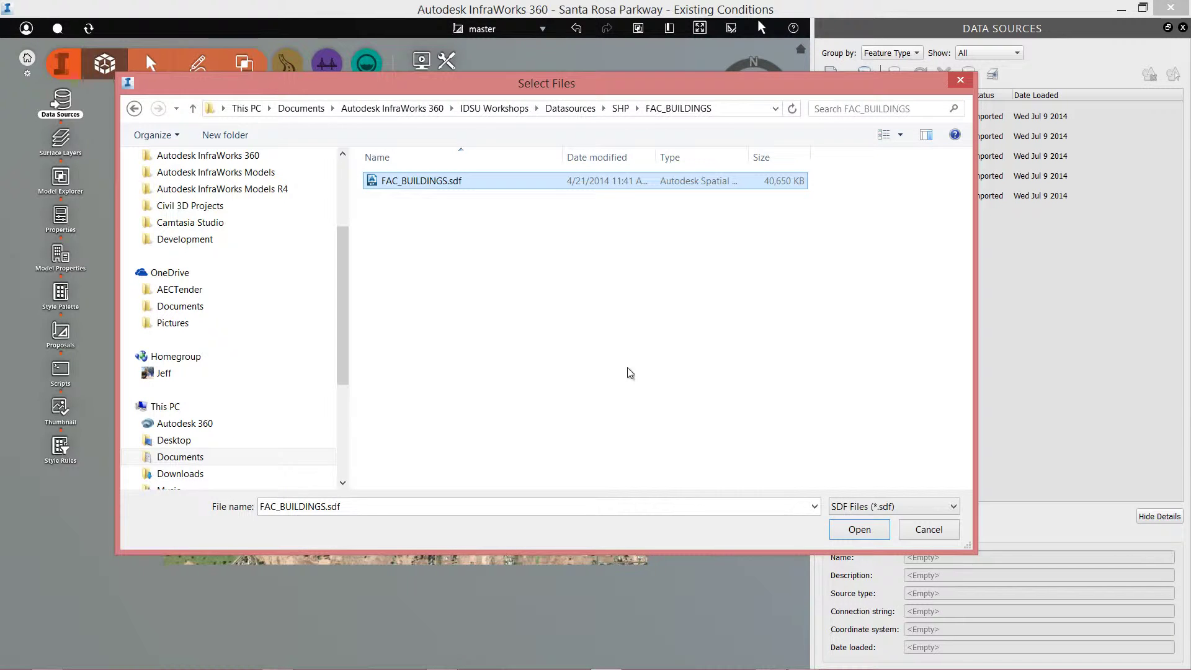
pyautogui.click(855, 537)
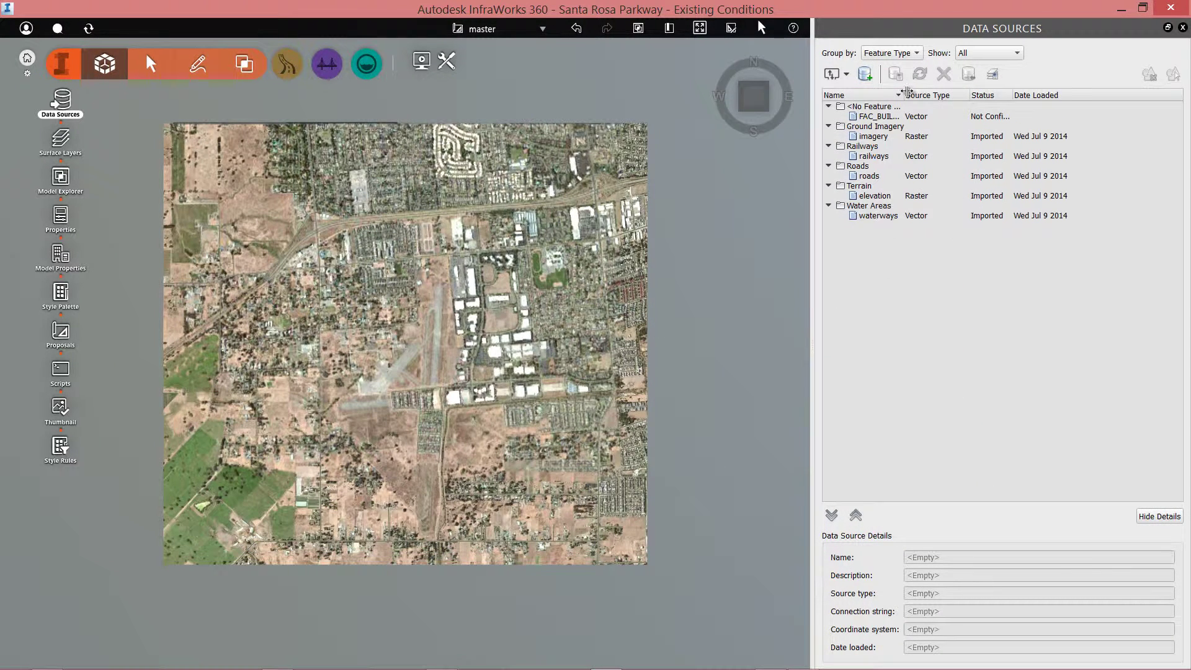
pyautogui.moveTo(904, 94); pyautogui.dragTo(978, 94)
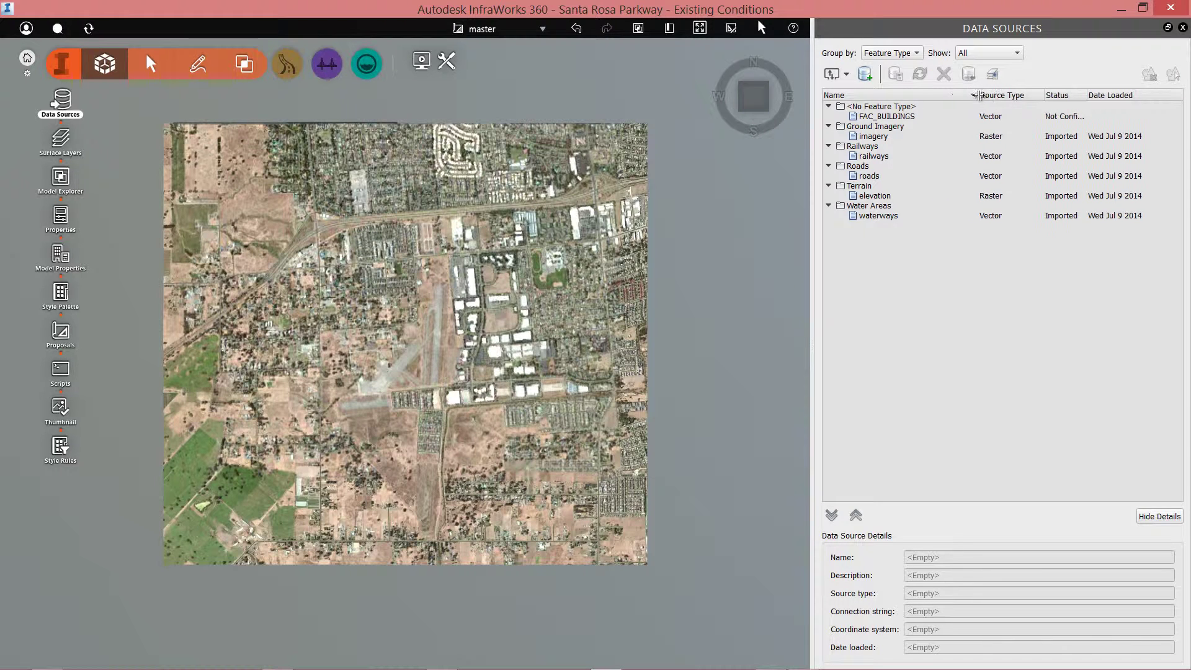
# Configure the FAC_BUILDINGS data source as type Buildings with the description HOMES
pyautogui.click(895, 117)
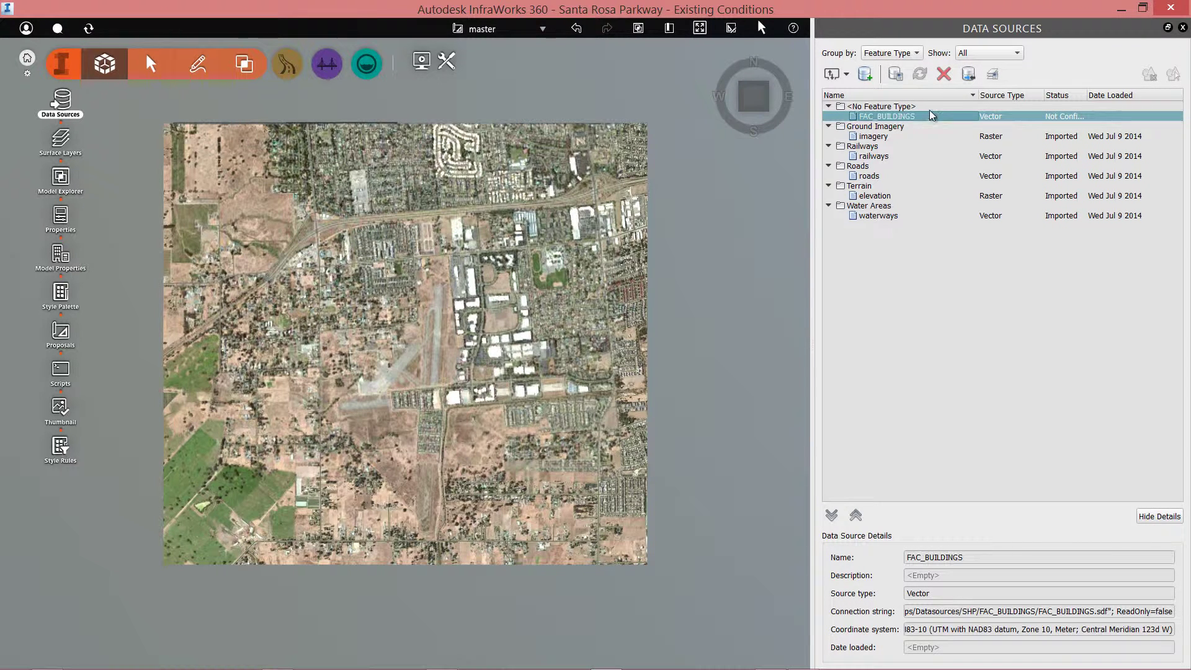
pyautogui.click(895, 75)
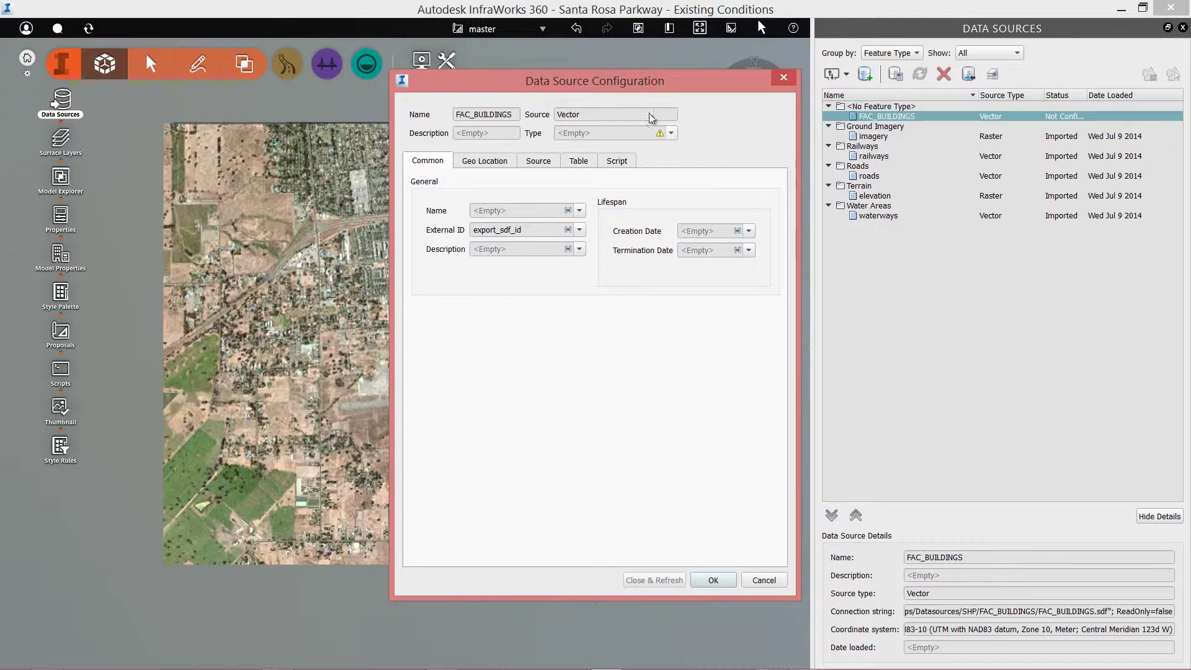
pyautogui.moveTo(648, 88); pyautogui.dragTo(643, 117)
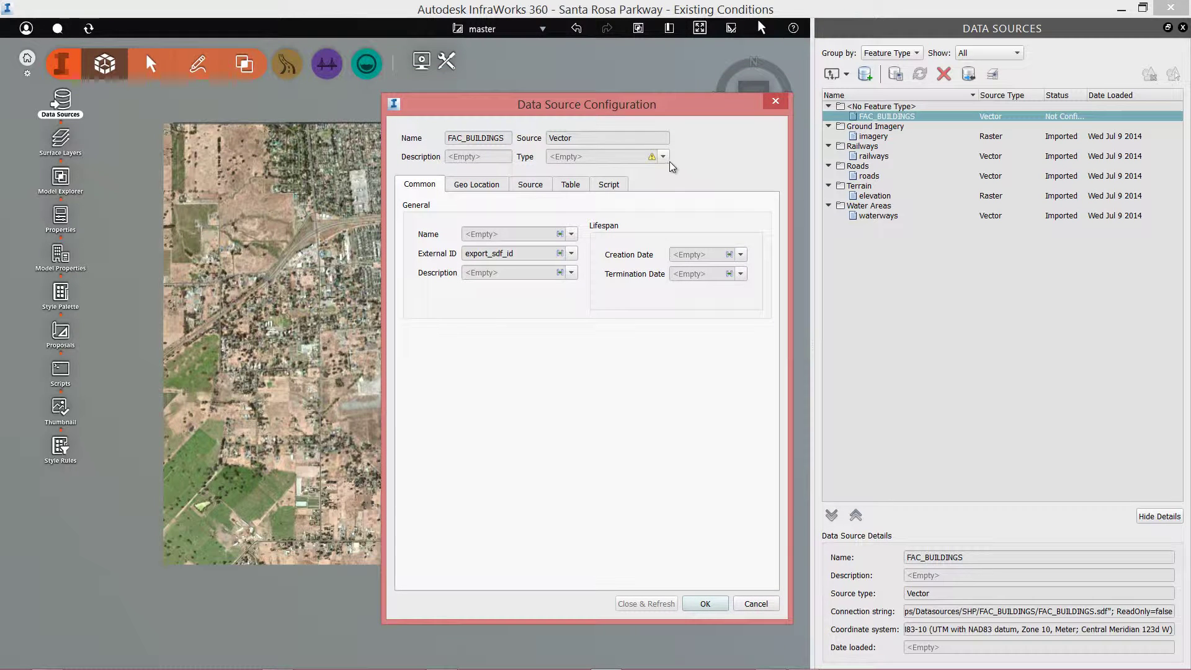
pyautogui.click(663, 157)
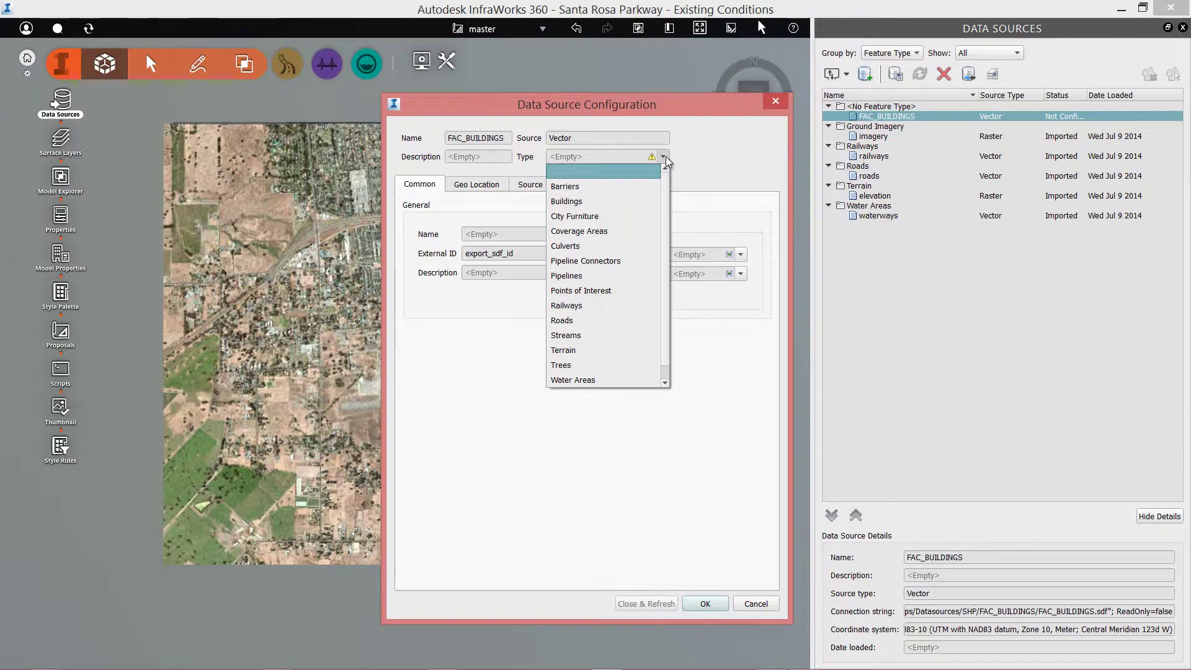
pyautogui.click(590, 201)
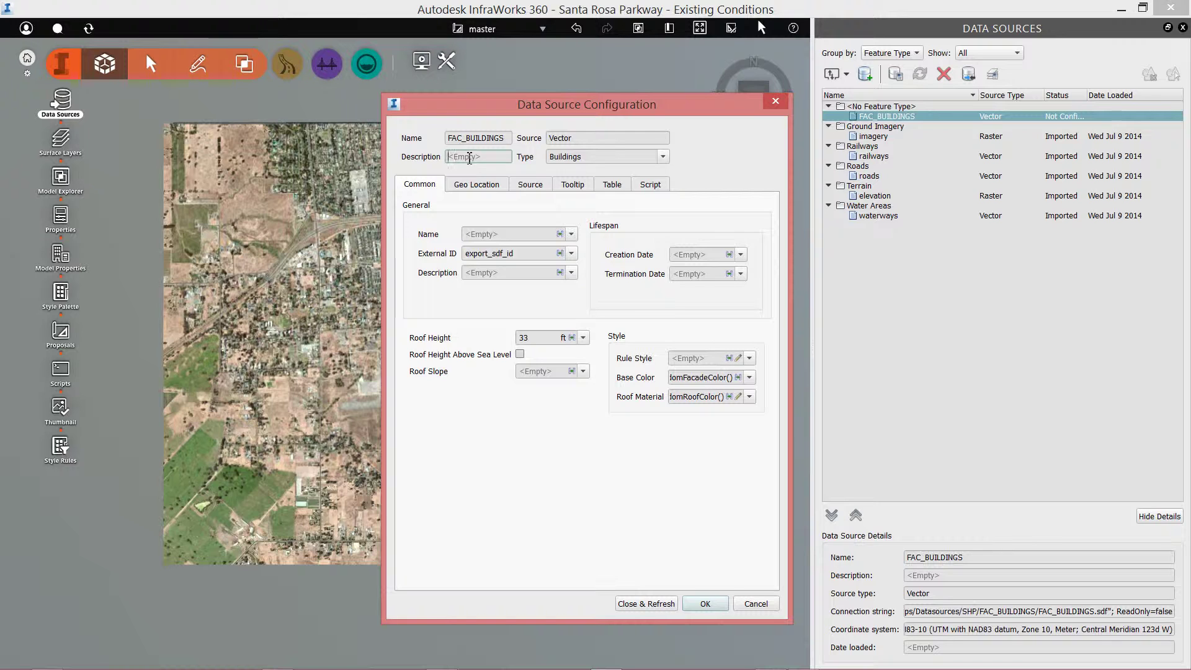
pyautogui.write('HOMES')
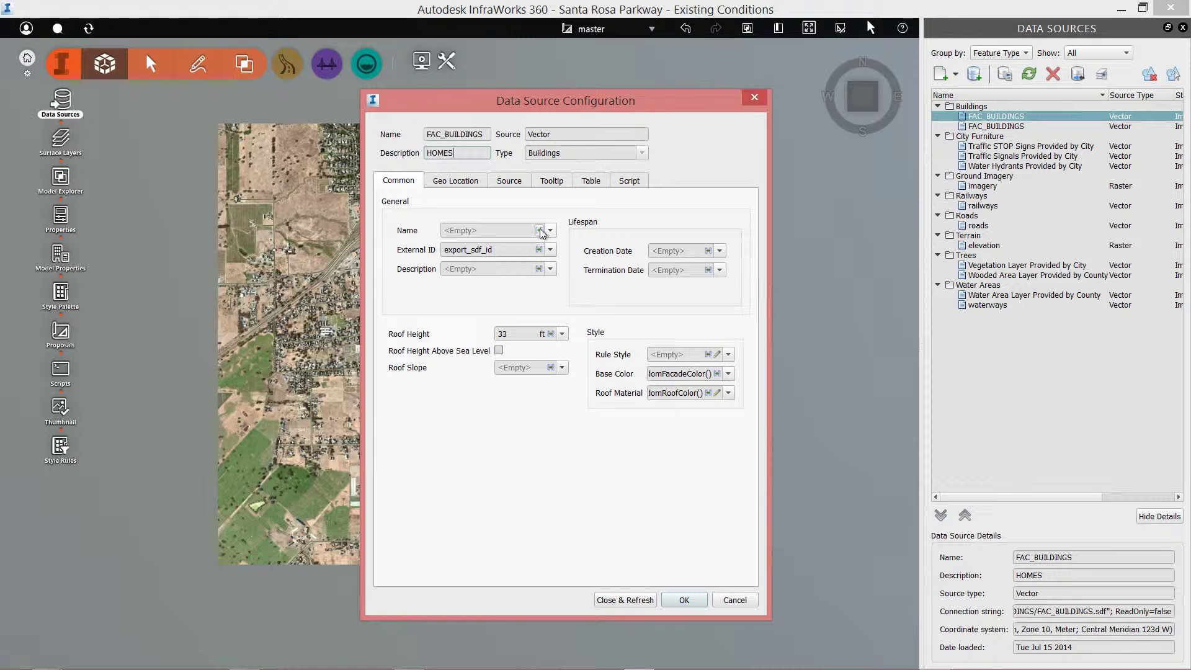
# Map the buildings' Name attribute to the source's text property Name using an expression
pyautogui.click(539, 231)
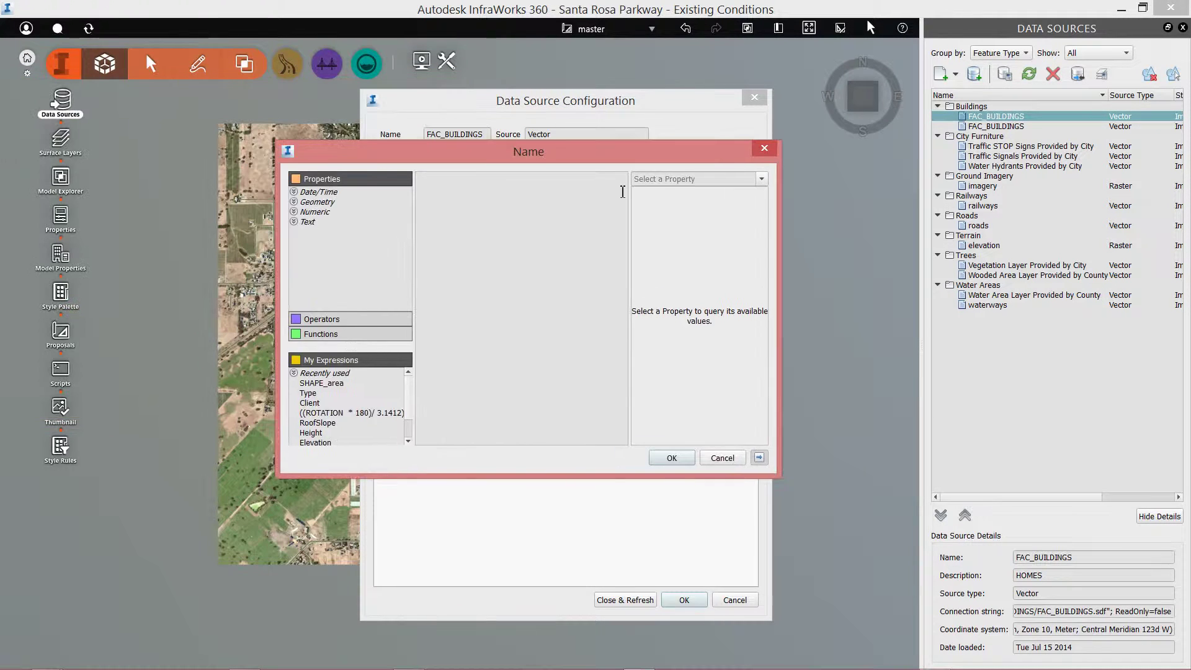
pyautogui.click(345, 232)
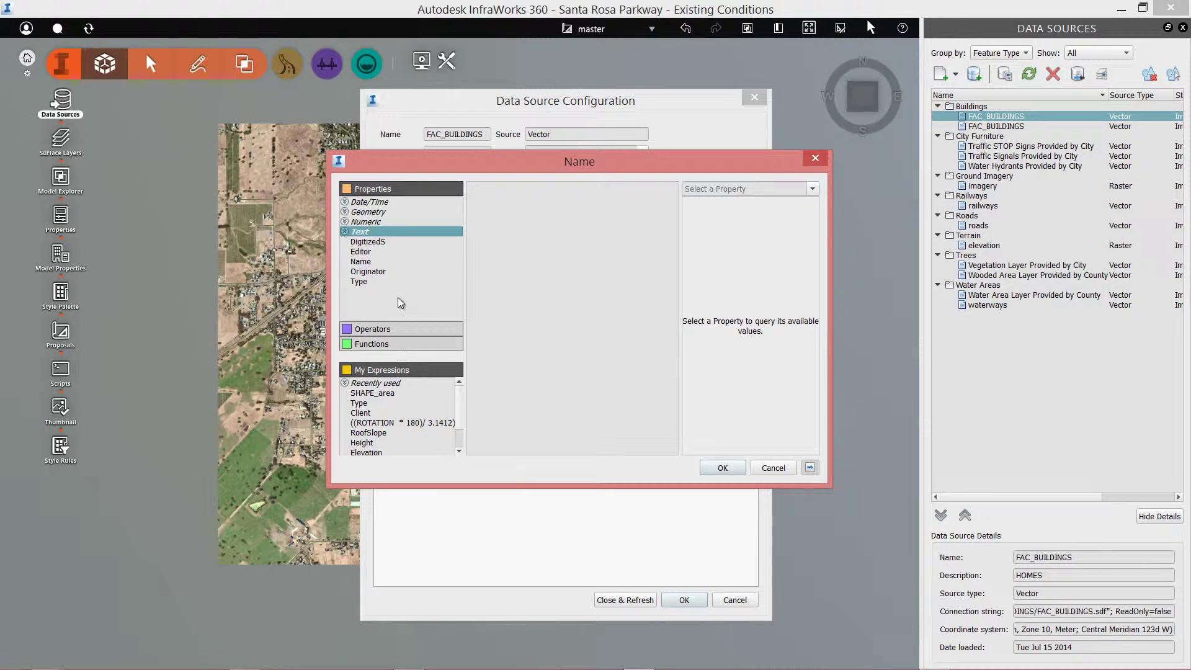
pyautogui.doubleClick(366, 262)
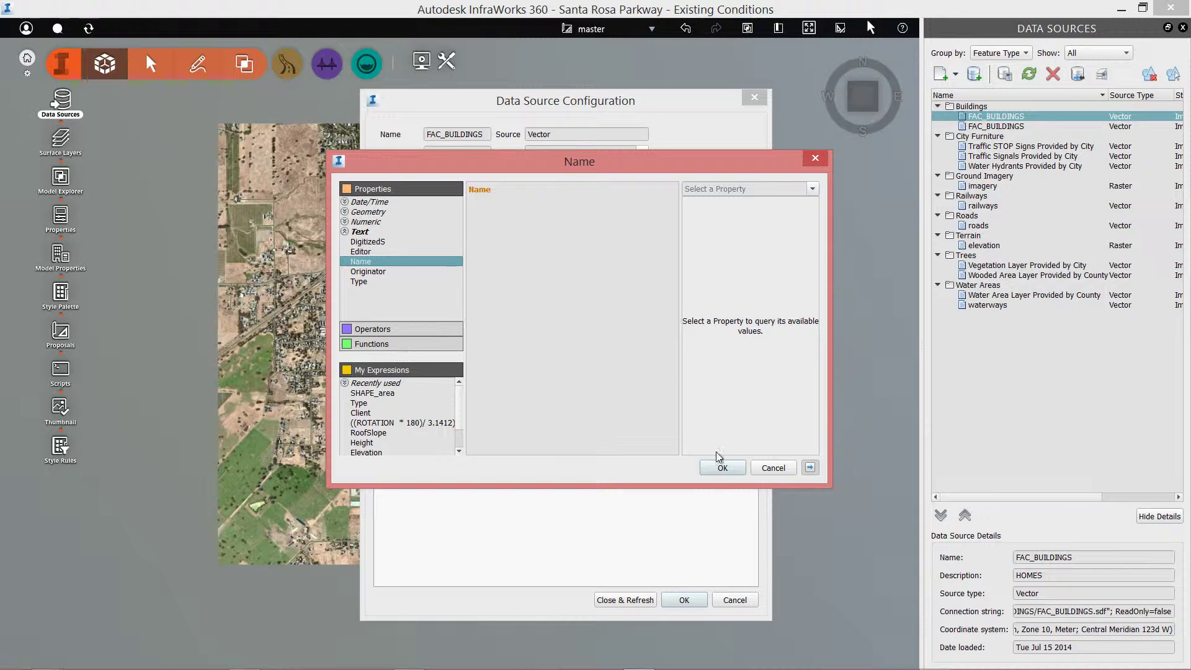
pyautogui.click(722, 468)
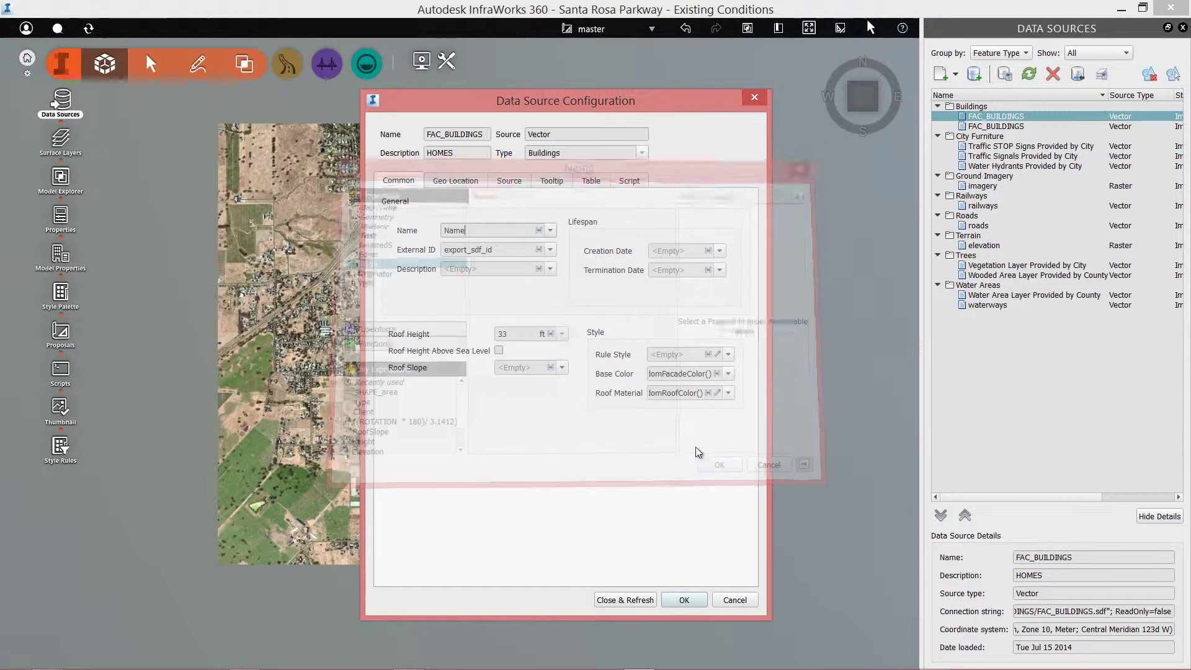
# Map the buildings' Description attribute to the numeric property SHAPE_area
pyautogui.click(538, 269)
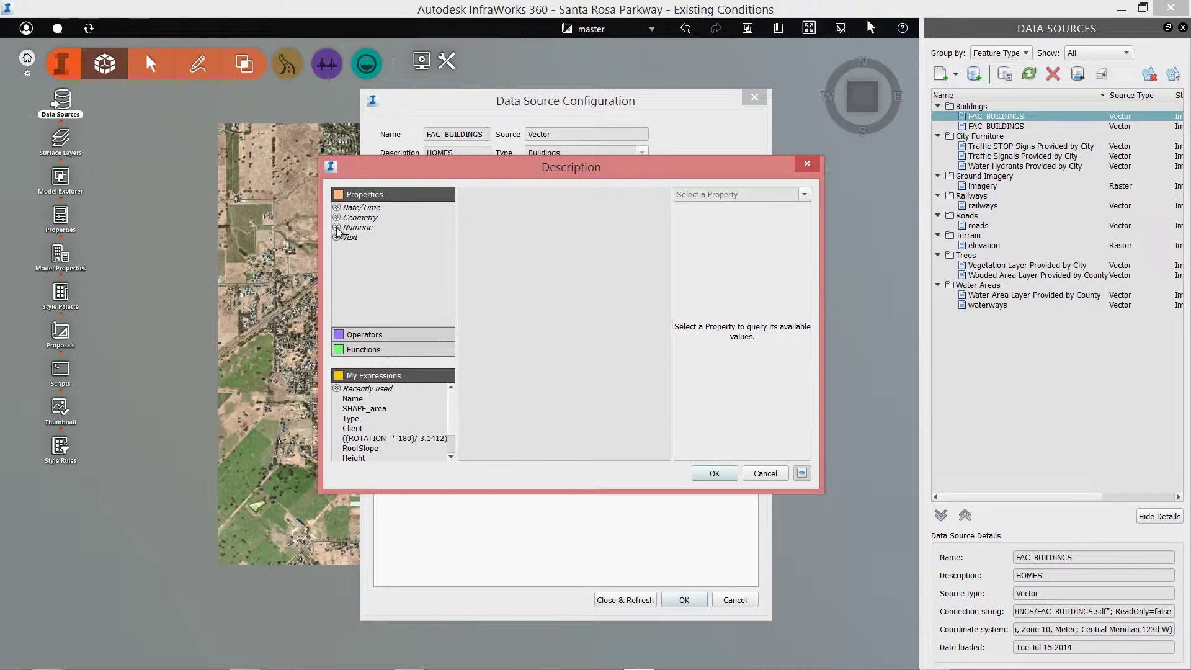
pyautogui.click(338, 228)
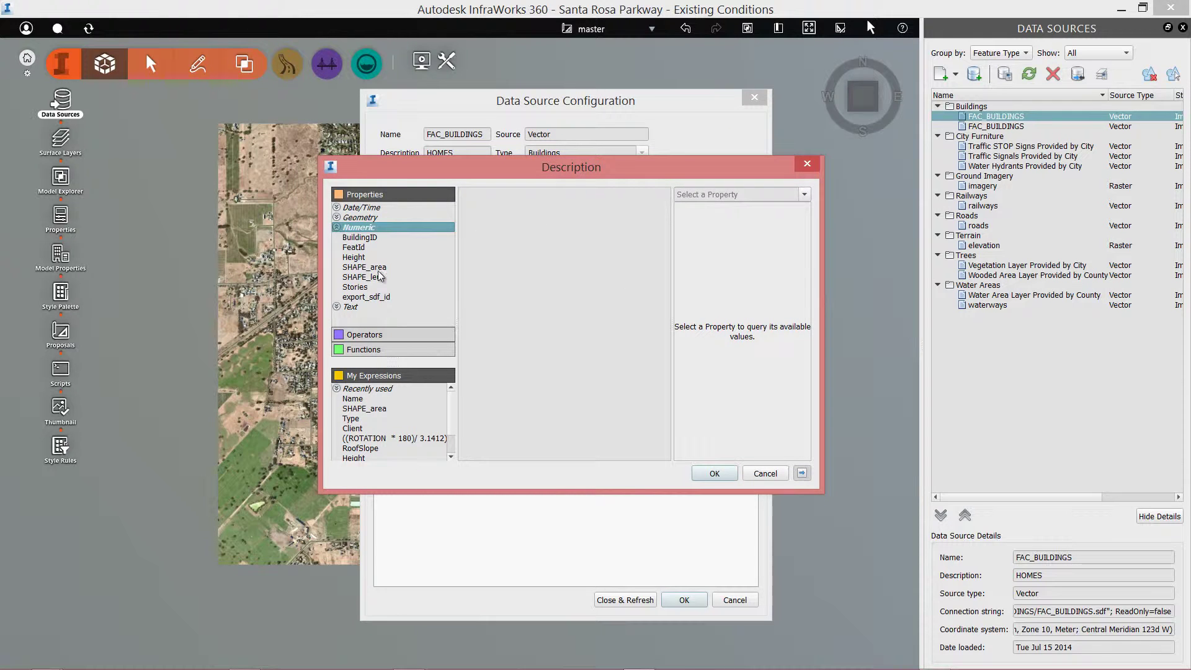
pyautogui.doubleClick(376, 267)
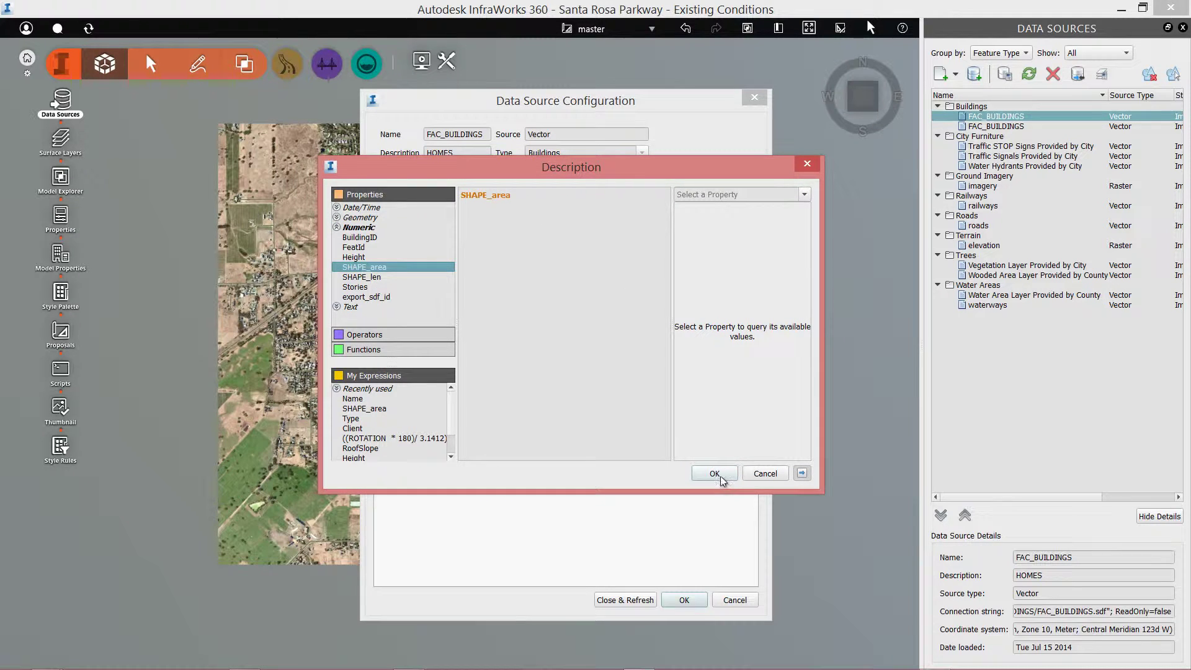
pyautogui.click(714, 473)
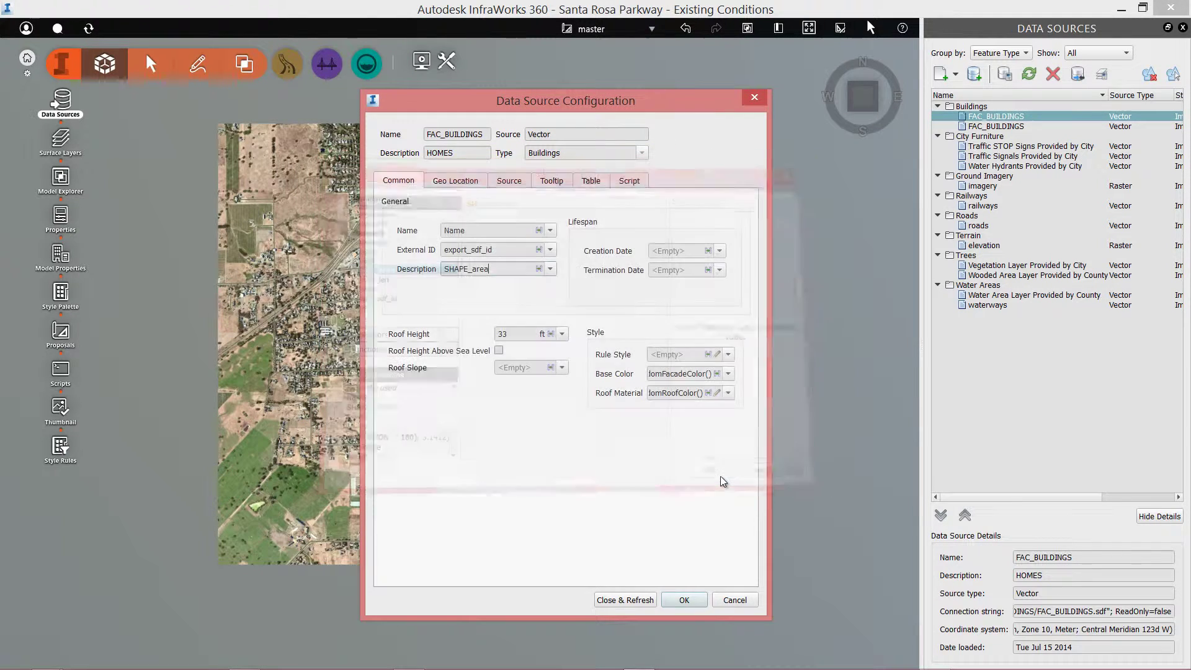
# Set the buildings' roof height to 24 ft and their roof slope to 25
pyautogui.click(550, 334)
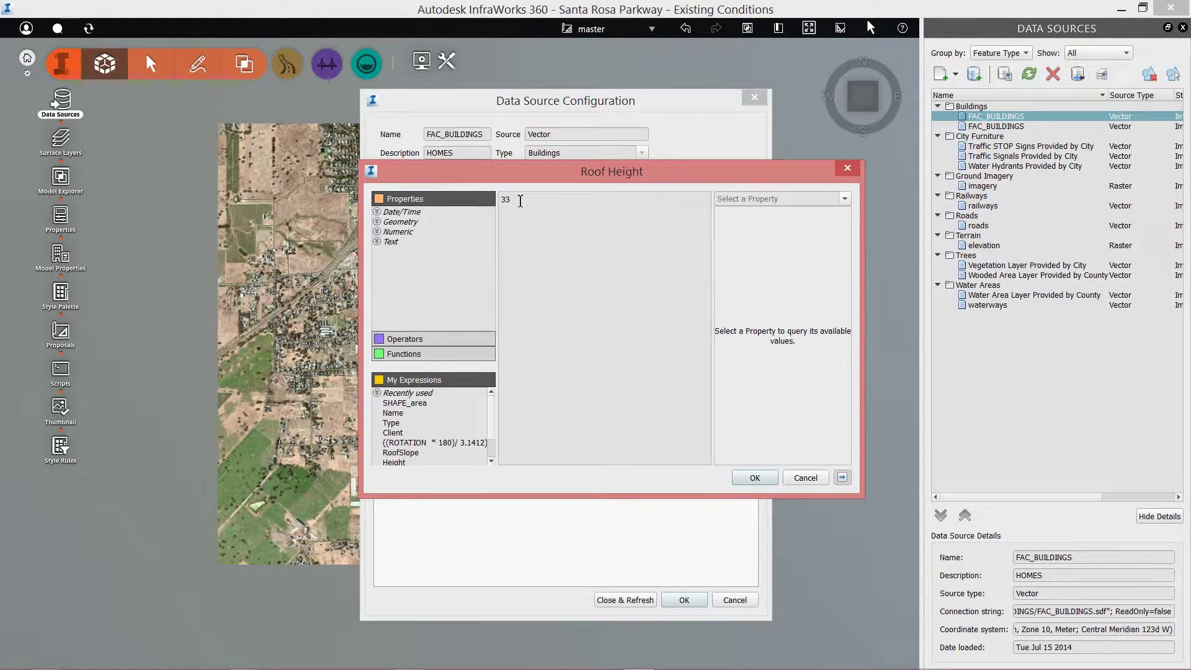
pyautogui.write('24')
pyautogui.click(754, 477)
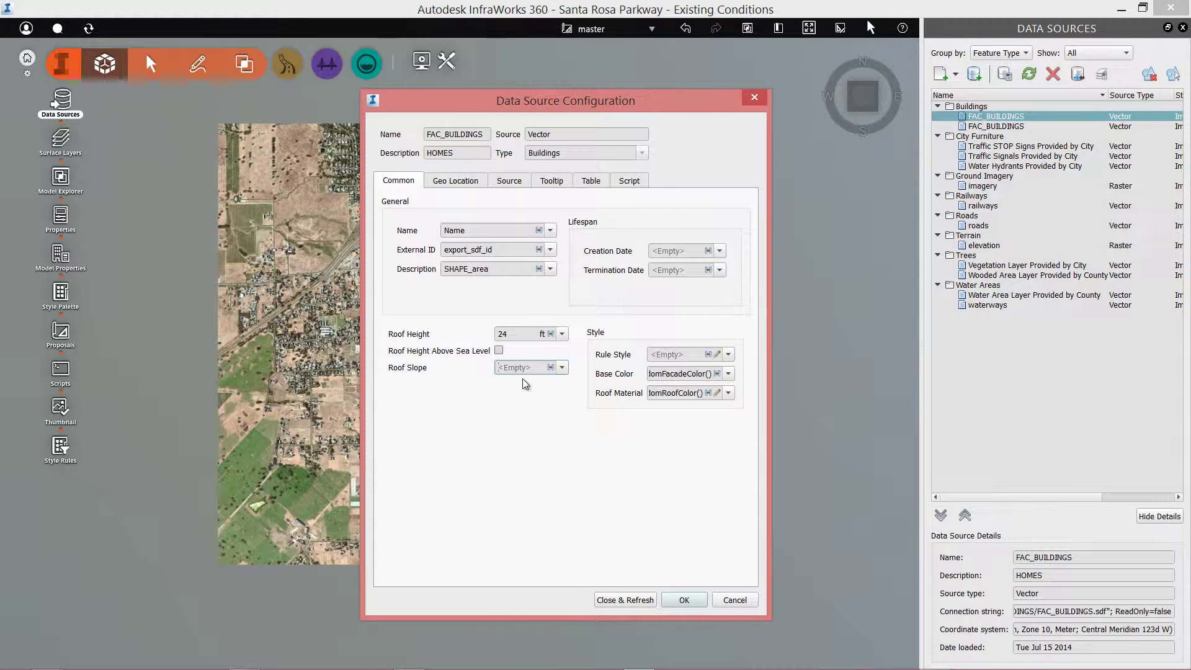
pyautogui.write('25')
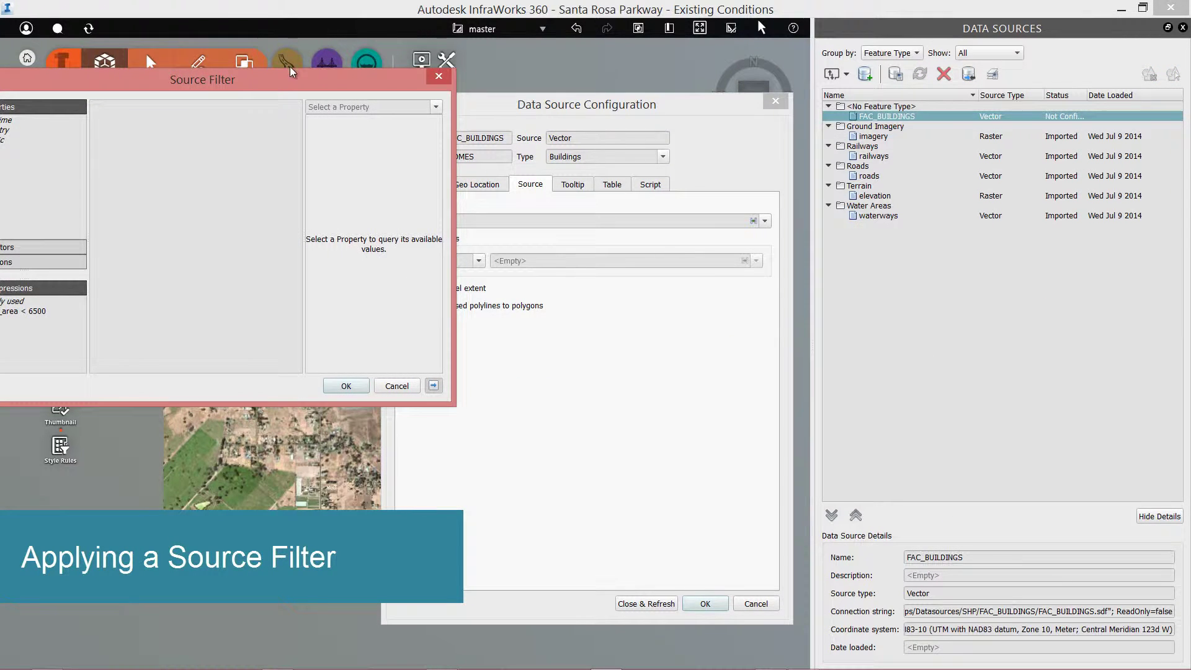
# Apply the source filter SHAPE_area < 6000 to the FAC_BUILDINGS data source
pyautogui.moveTo(285, 87); pyautogui.dragTo(694, 190)
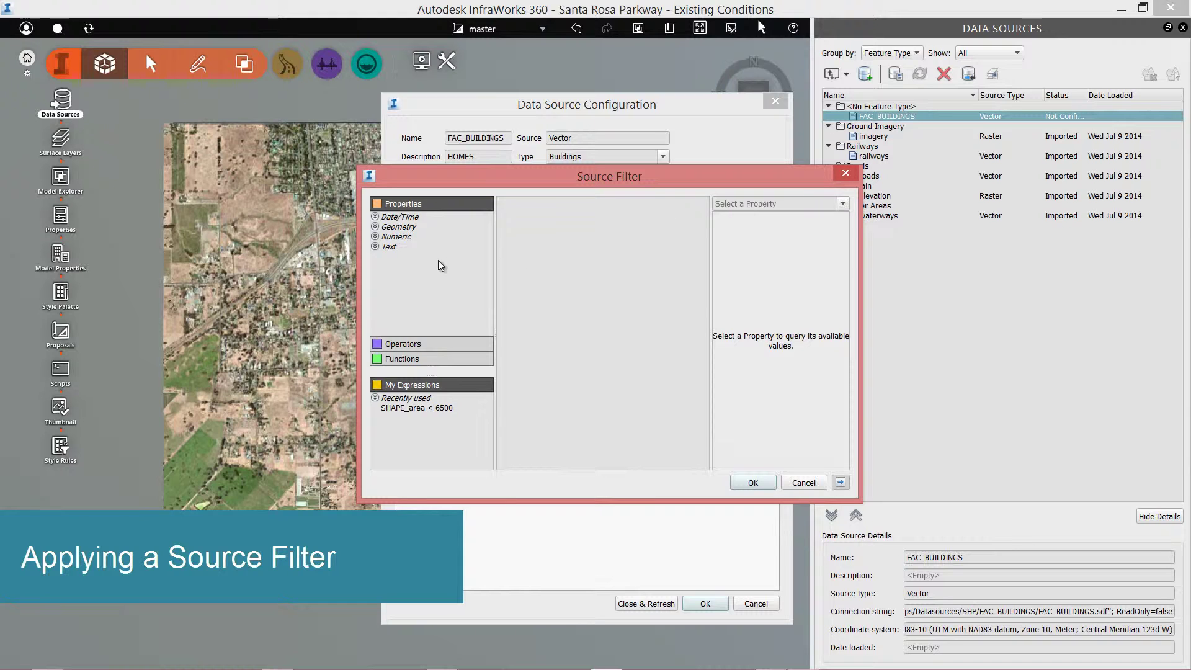
pyautogui.click(399, 236)
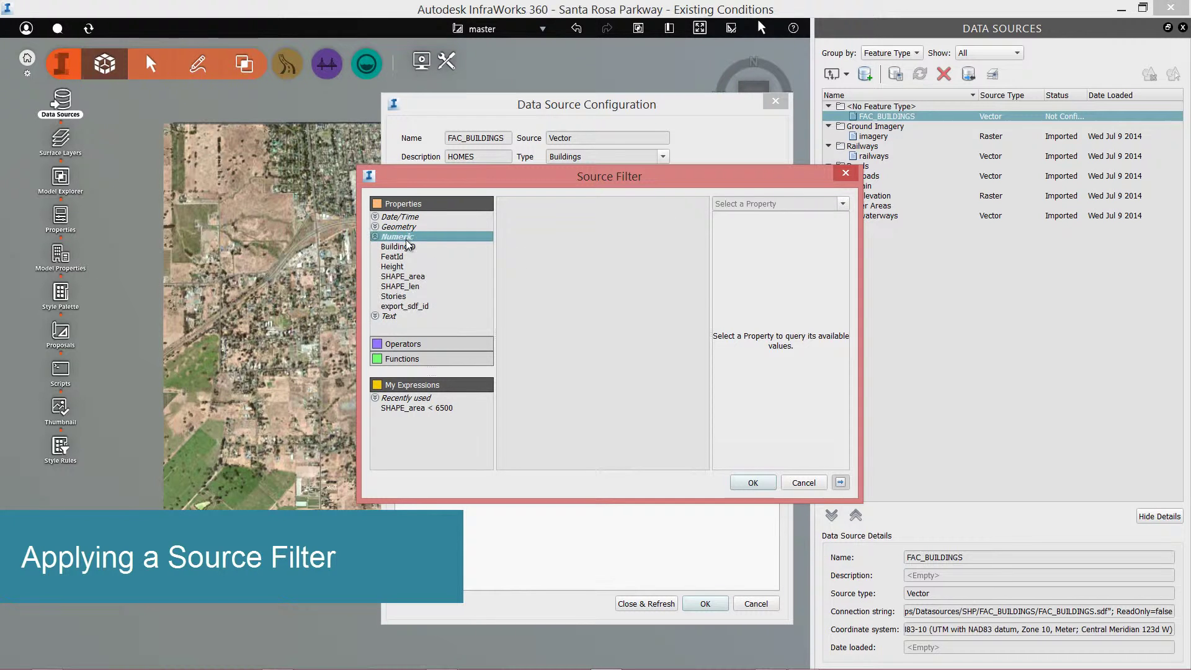
pyautogui.doubleClick(415, 276)
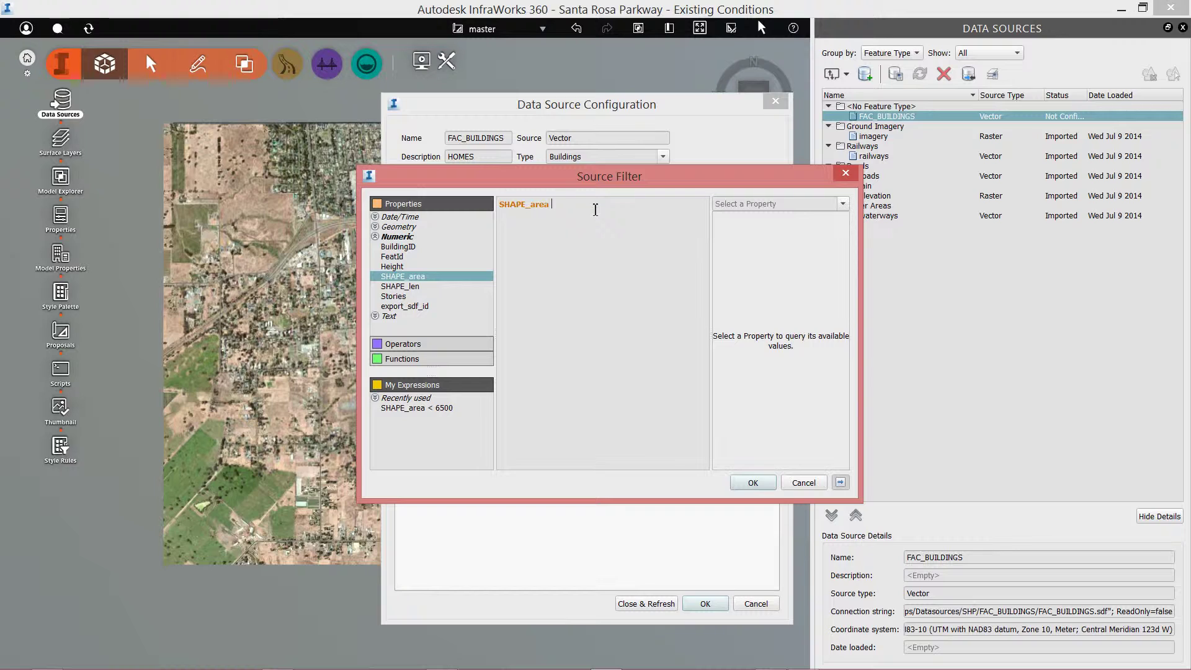
pyautogui.write('< 6000')
pyautogui.click(752, 482)
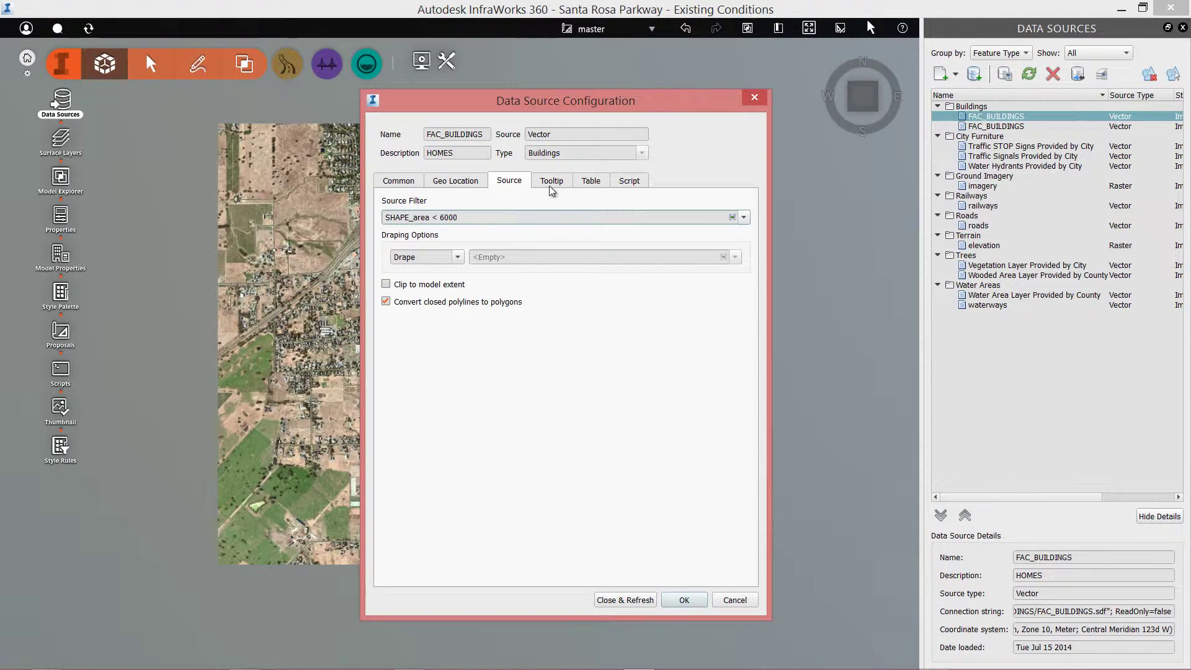
# Format the tooltip's Information heading as bold, underlined and large, then close the configuration and refresh the data source
pyautogui.click(551, 181)
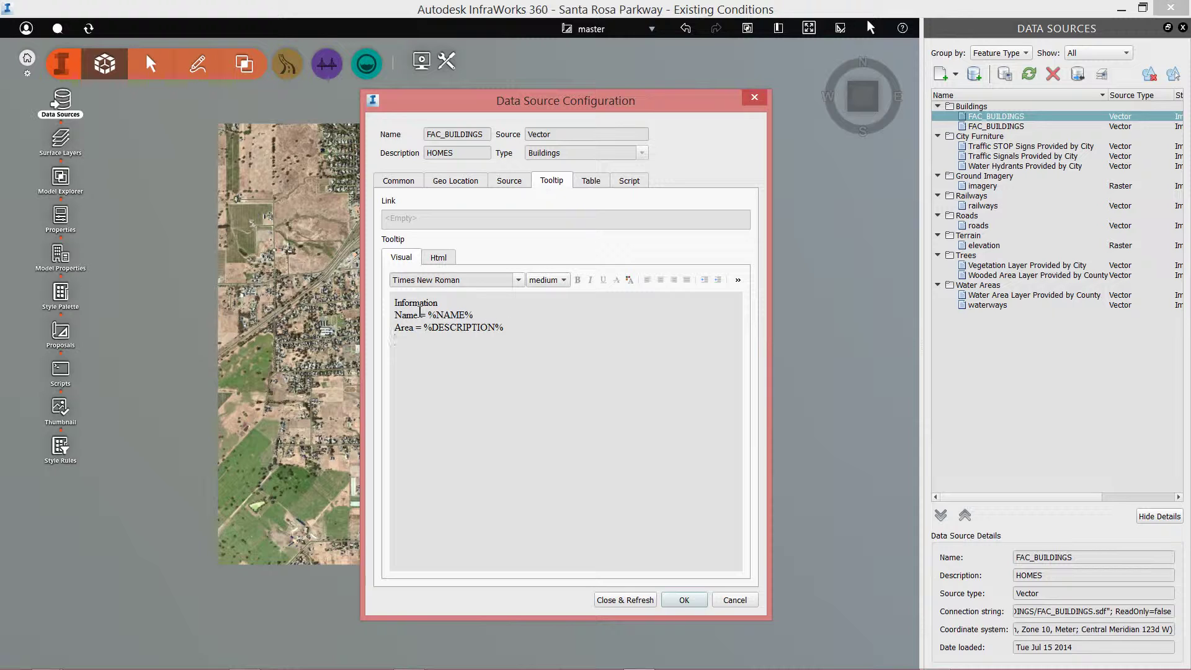
pyautogui.hotkey('shift', 'Down')
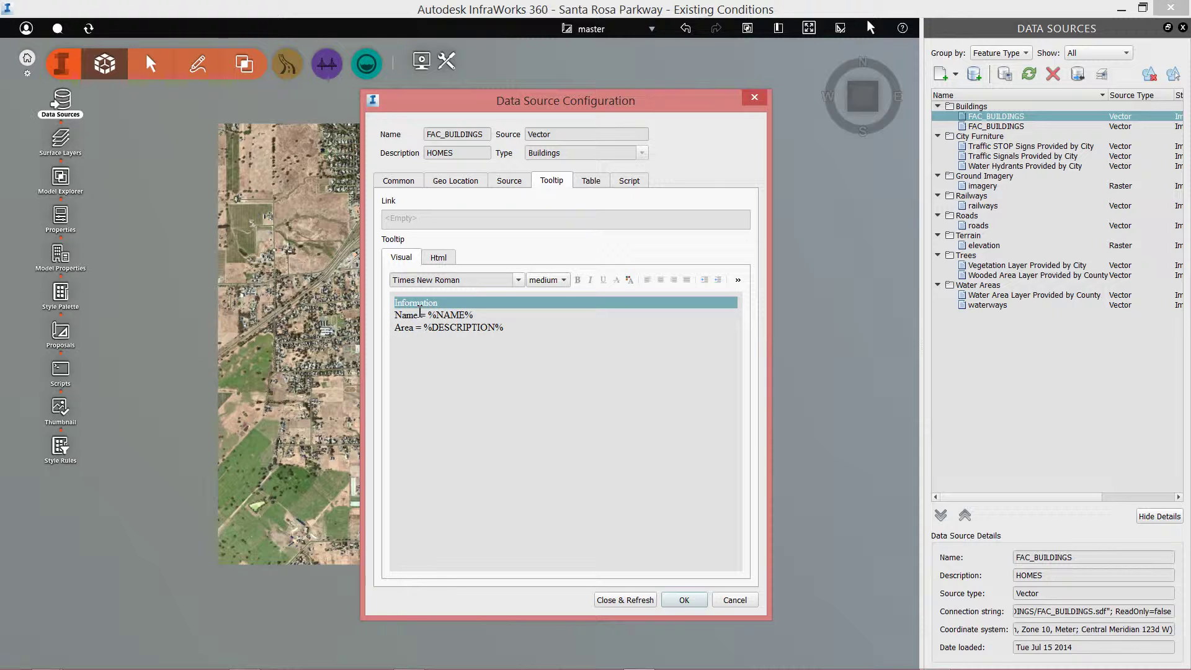
pyautogui.click(603, 279)
pyautogui.click(578, 280)
pyautogui.click(553, 279)
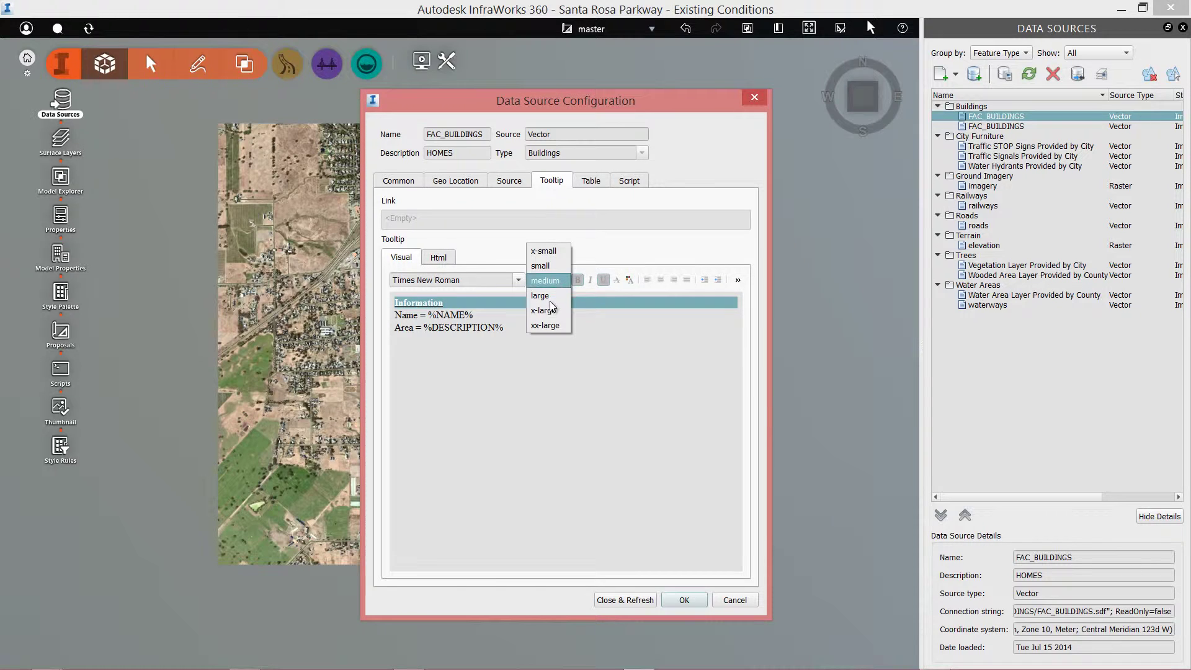
pyautogui.click(550, 298)
pyautogui.click(459, 349)
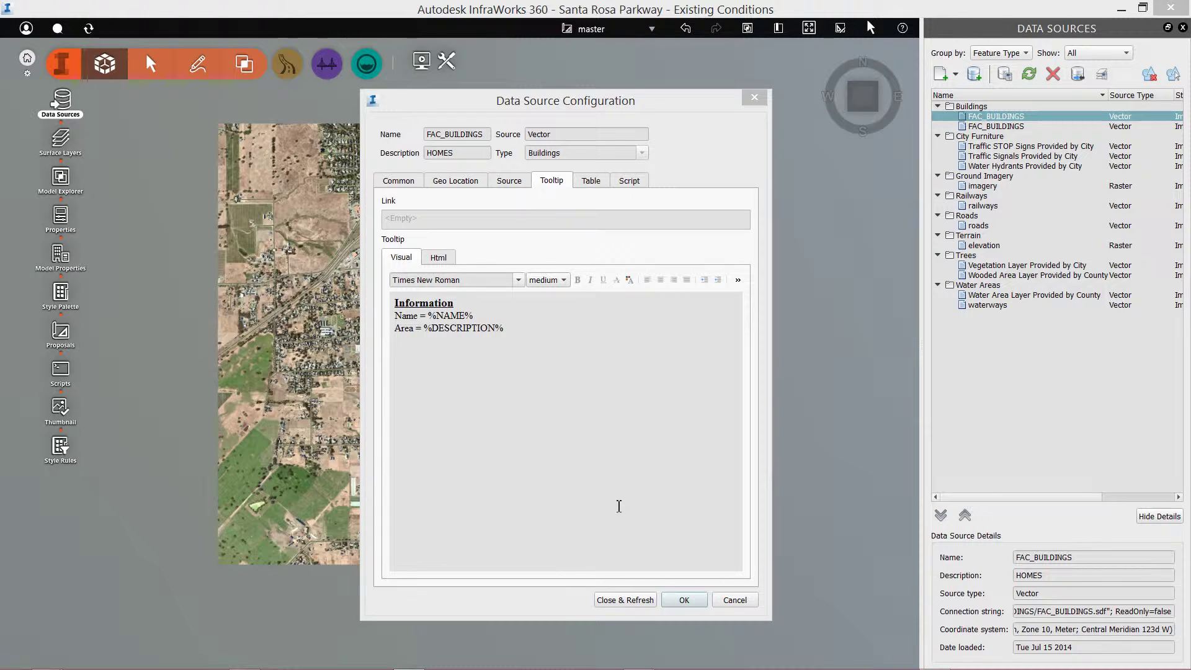
pyautogui.click(622, 601)
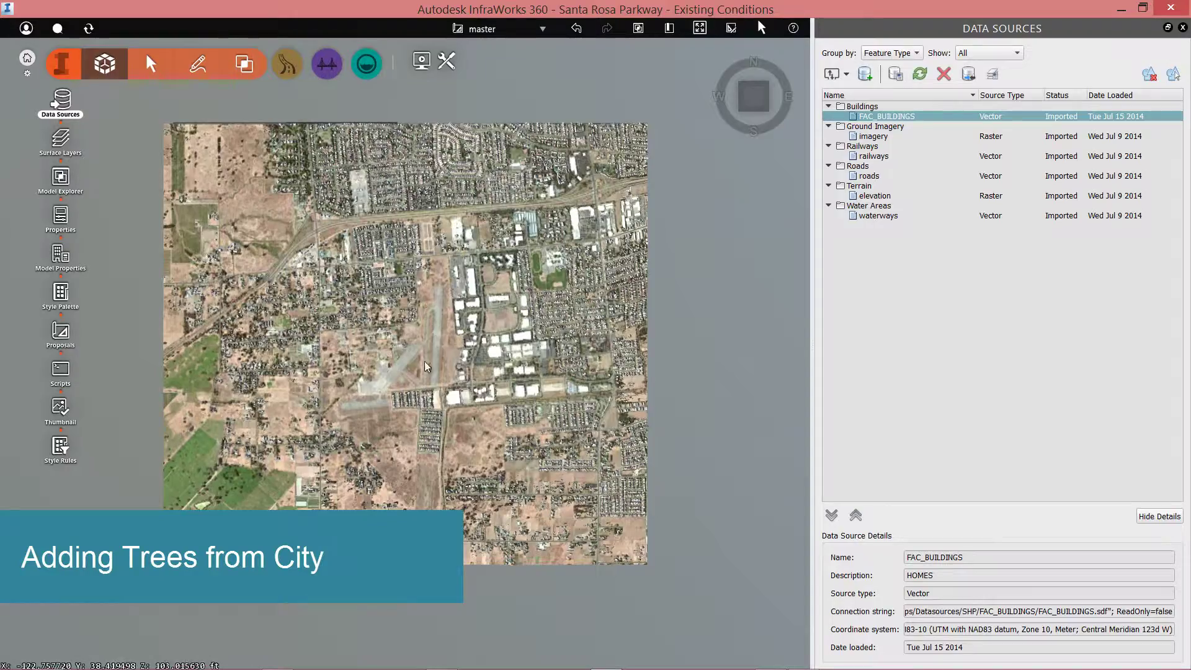
pyautogui.moveTo(430, 363); pyautogui.dragTo(438, 336)
pyautogui.scroll(5, 413, 348)
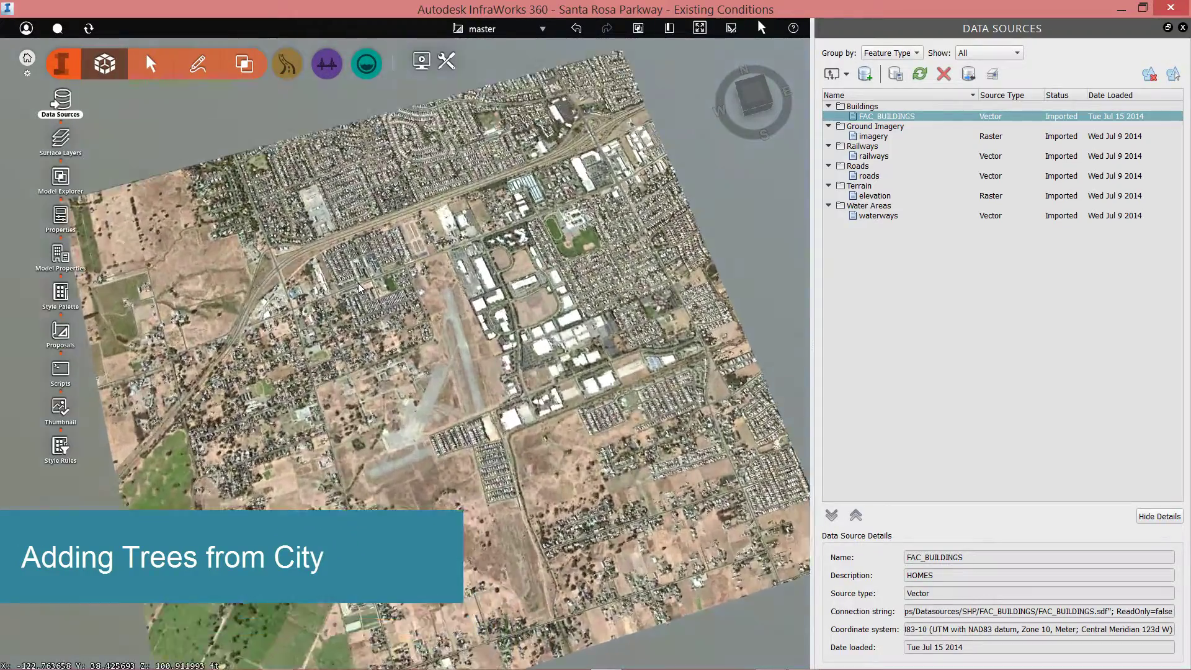
pyautogui.scroll(6, 413, 349)
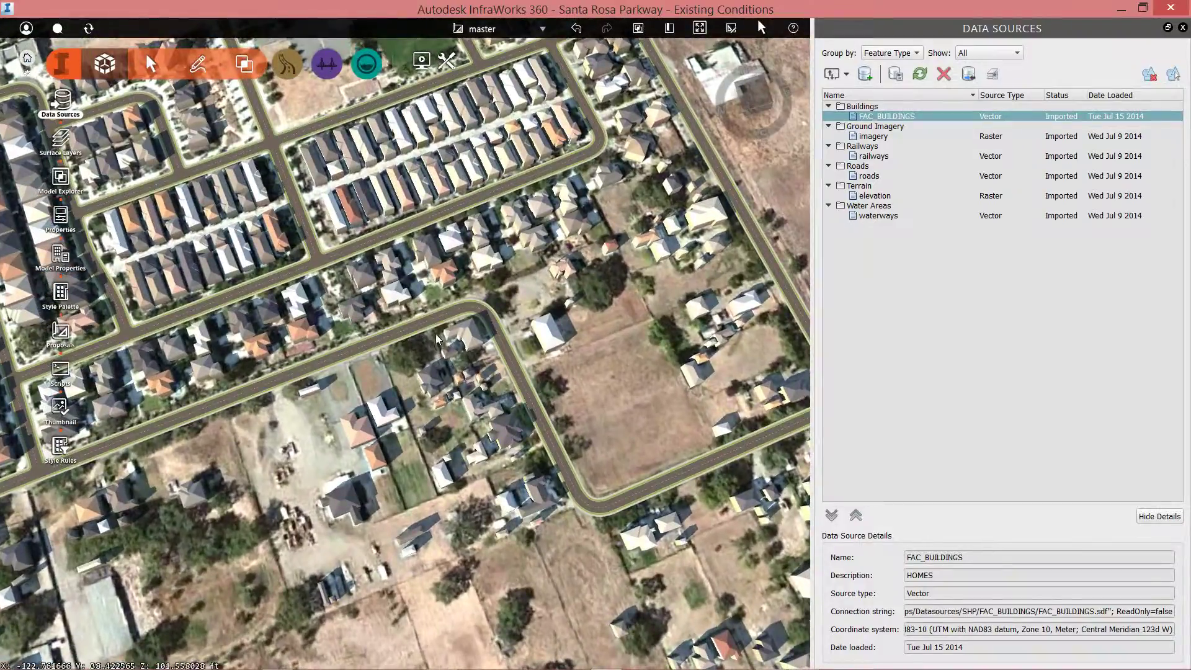
pyautogui.moveTo(403, 324); pyautogui.dragTo(563, 530)
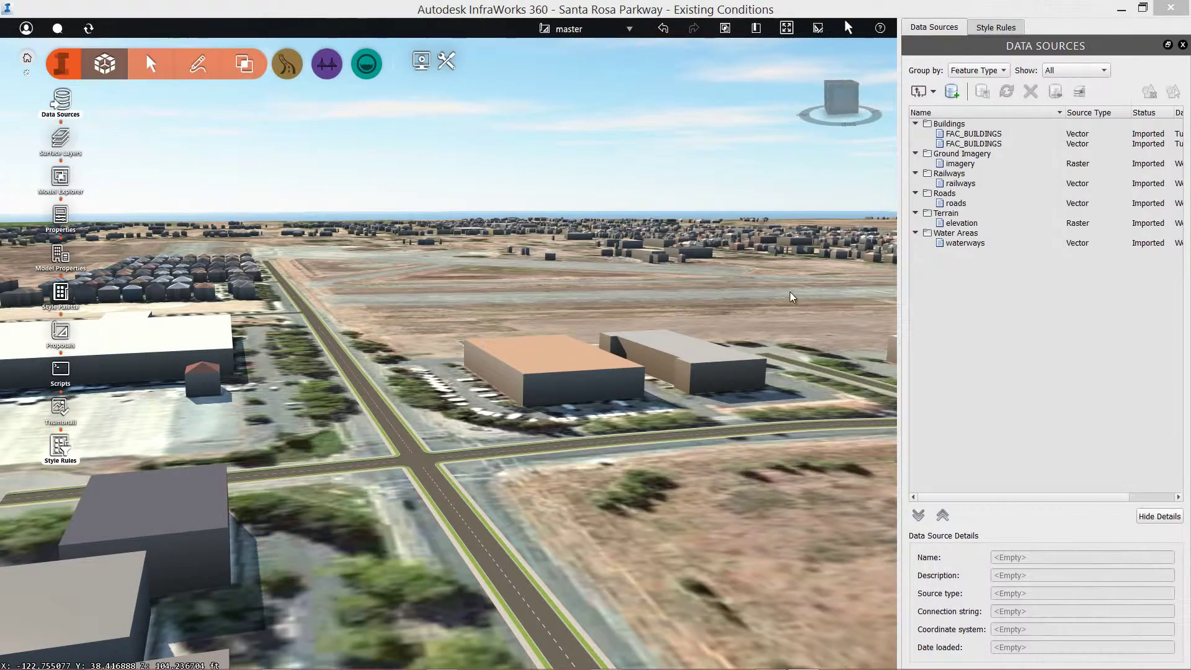
# Add the SDF file "Vegetation Layer Provided by City.sdf" from the Existing Features folder as a data source
pyautogui.click(933, 92)
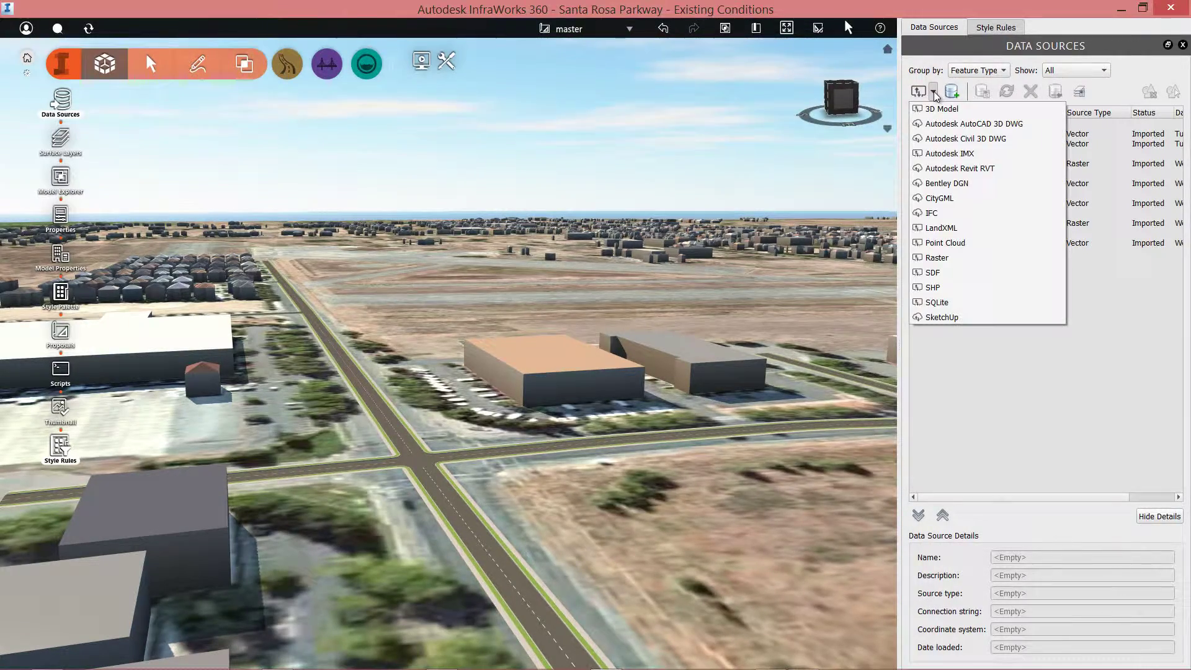
pyautogui.click(942, 276)
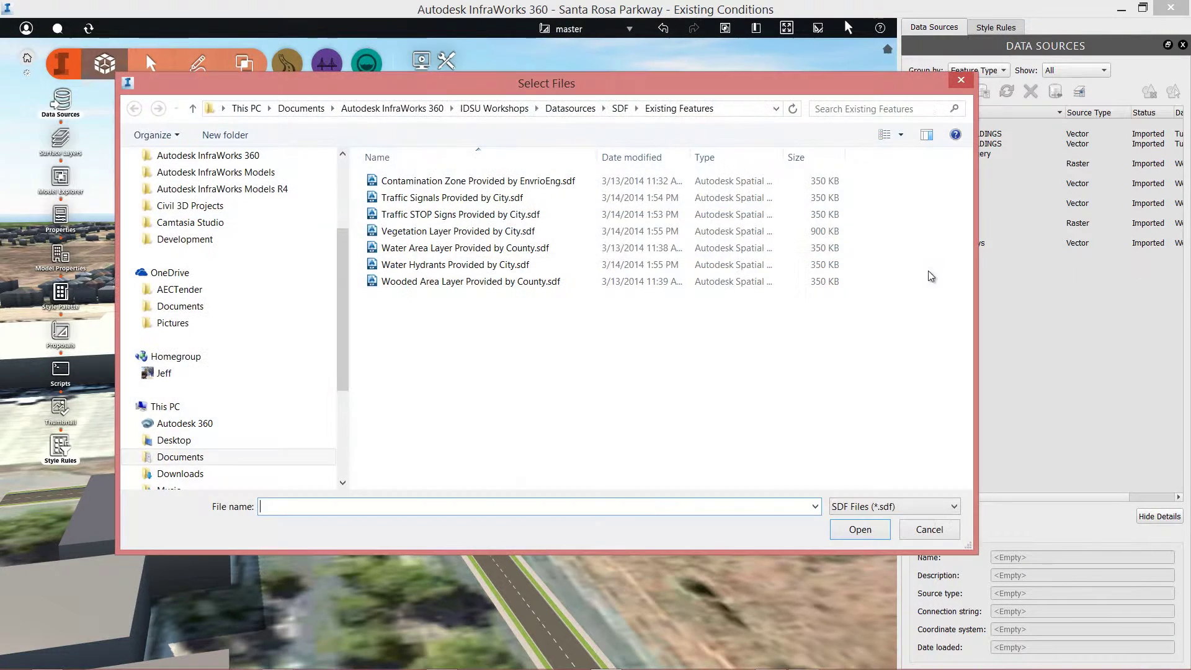
pyautogui.click(478, 232)
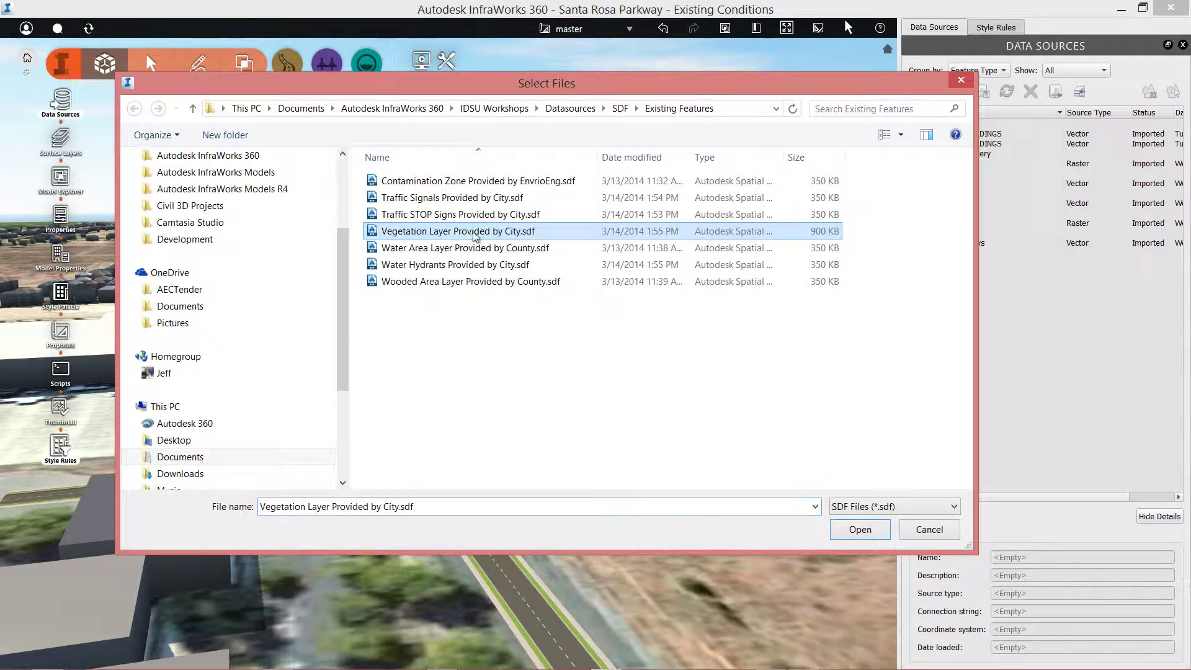
pyautogui.click(865, 534)
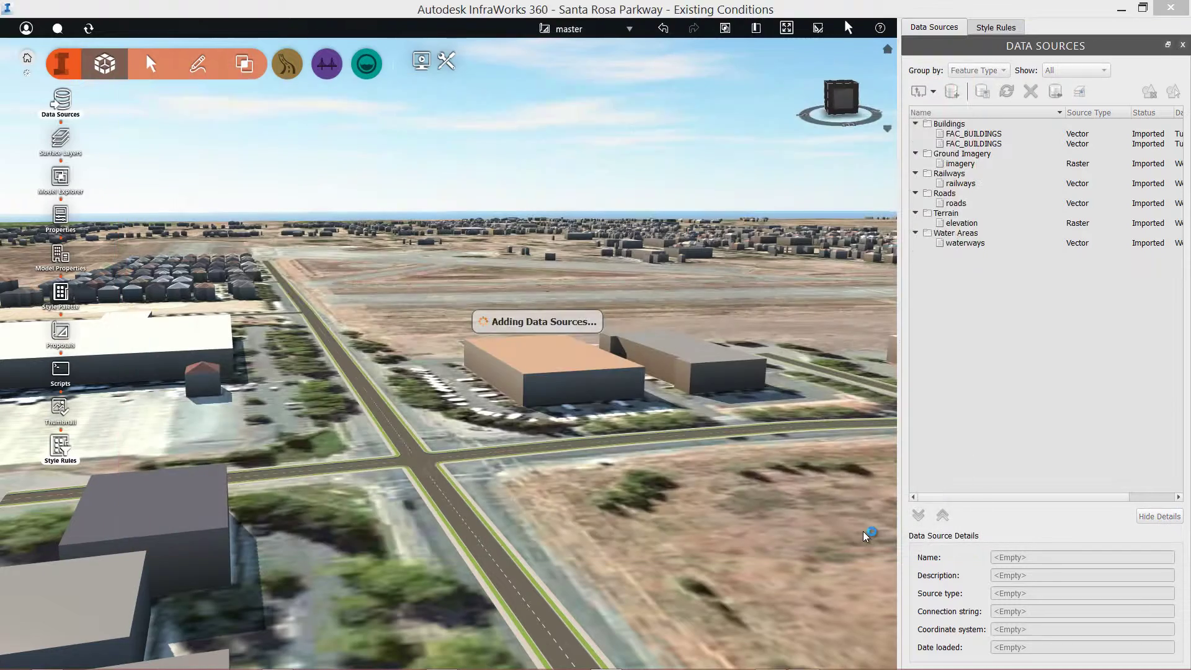
# Configure the Vegetation Layer data source with the type Trees and set its Name attribute to CITY TREES
pyautogui.click(984, 135)
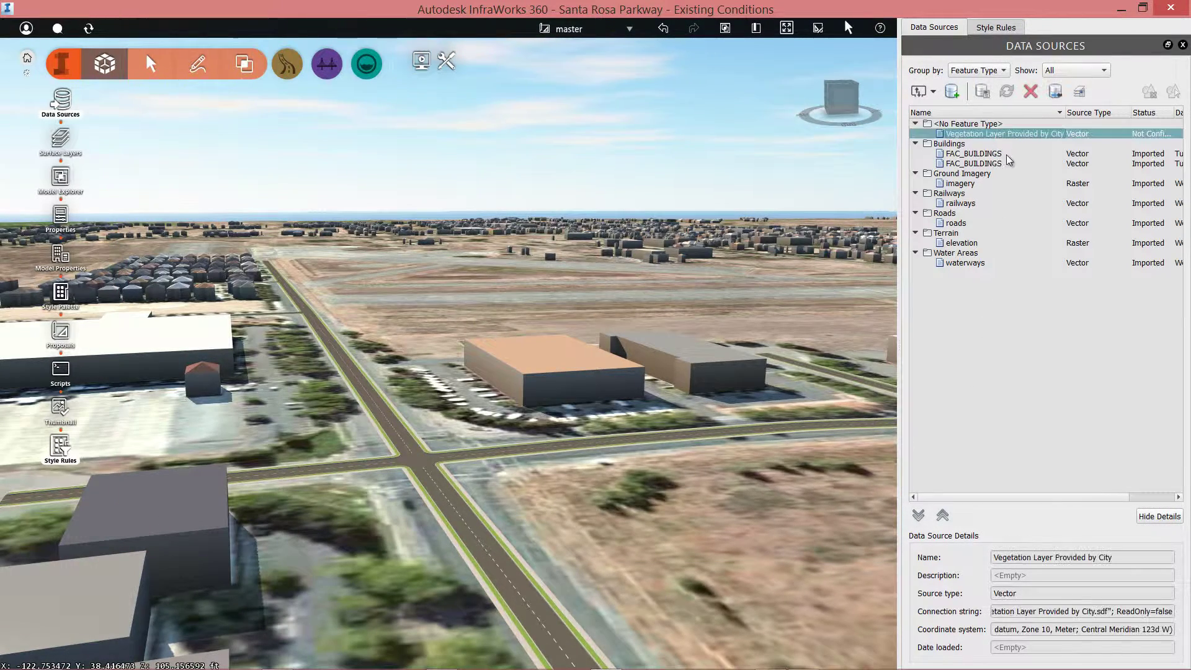
pyautogui.click(984, 93)
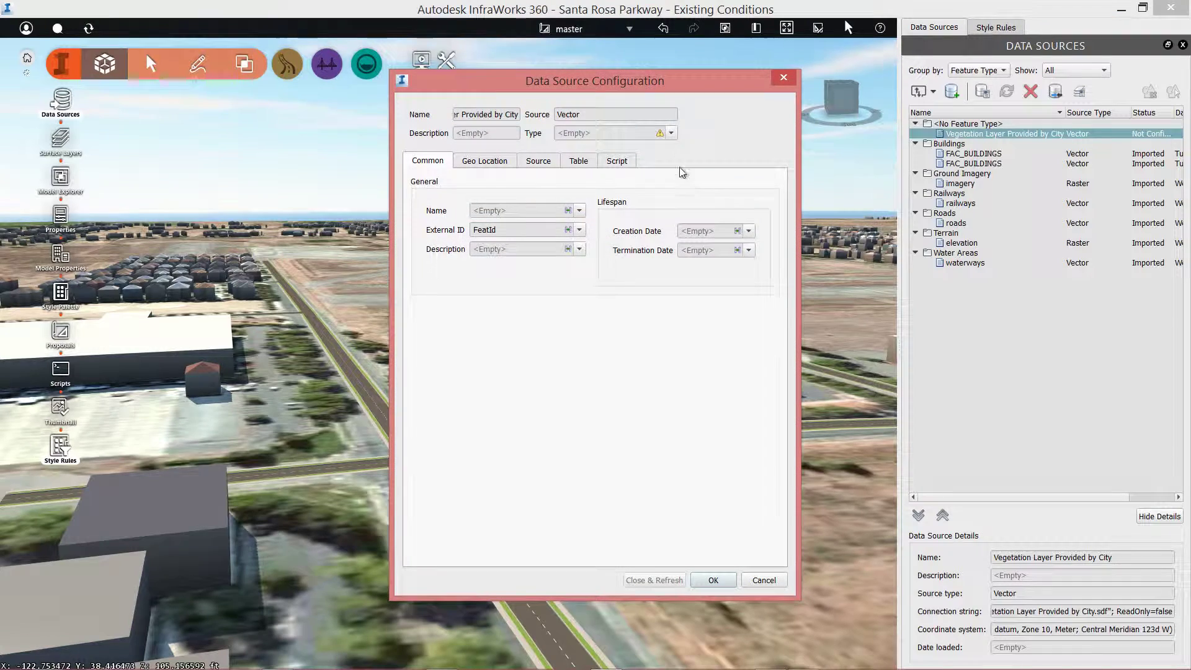
pyautogui.click(670, 133)
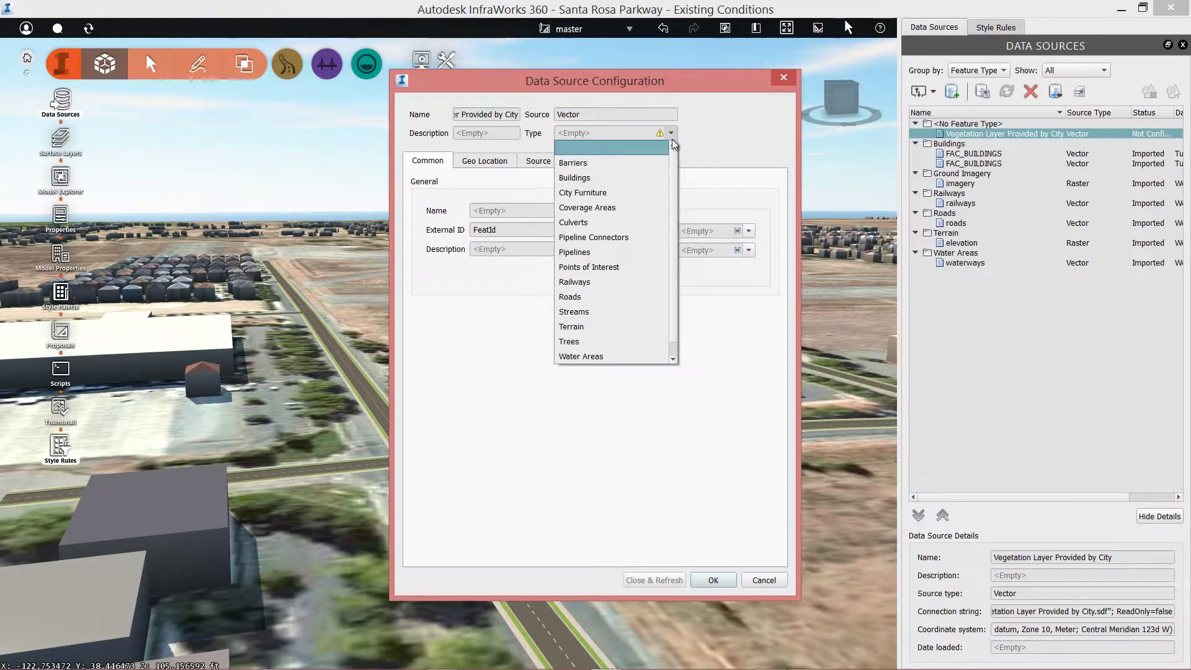
pyautogui.click(580, 341)
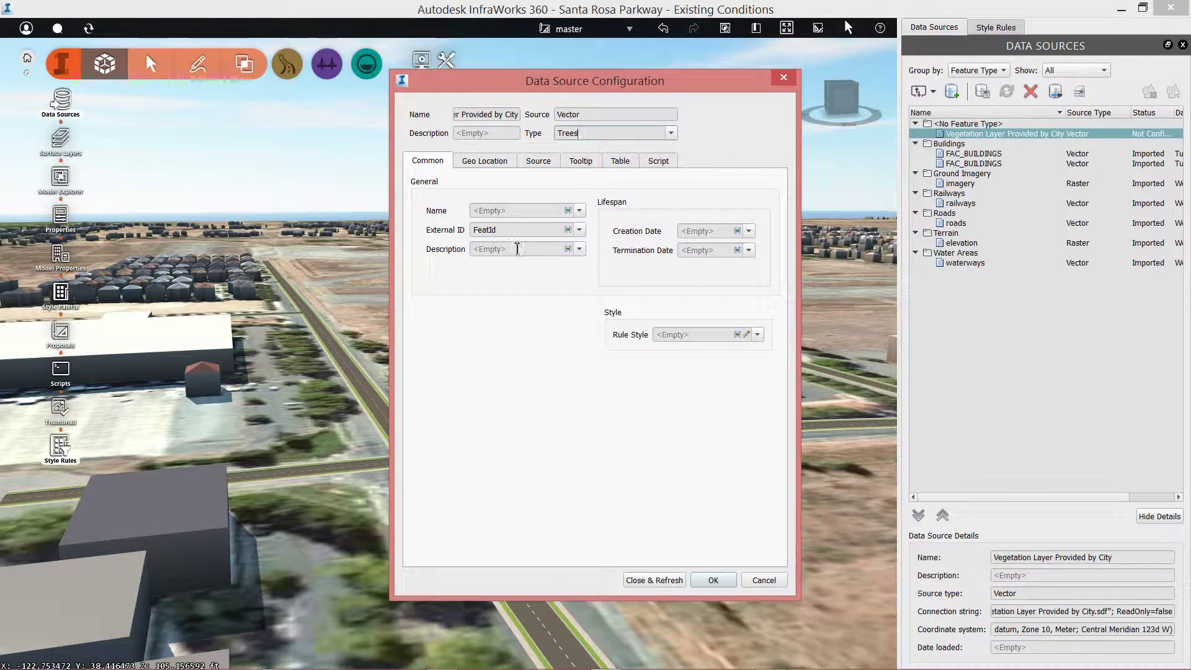
pyautogui.click(507, 211)
pyautogui.write('C')
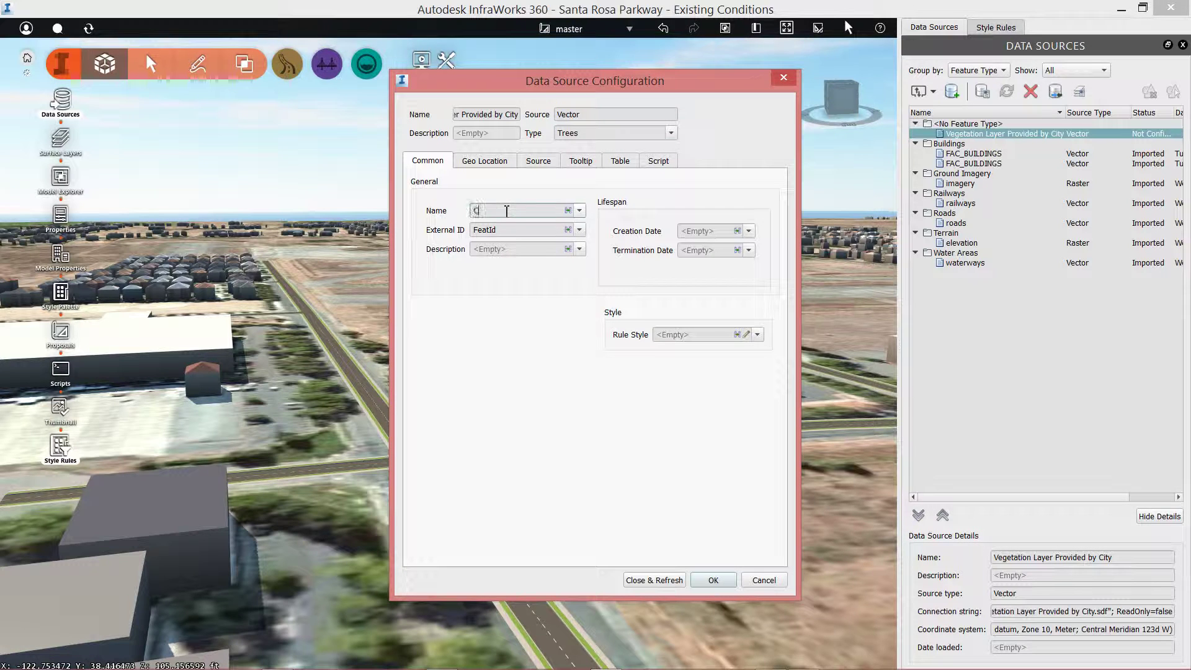
pyautogui.write('ITY TR')
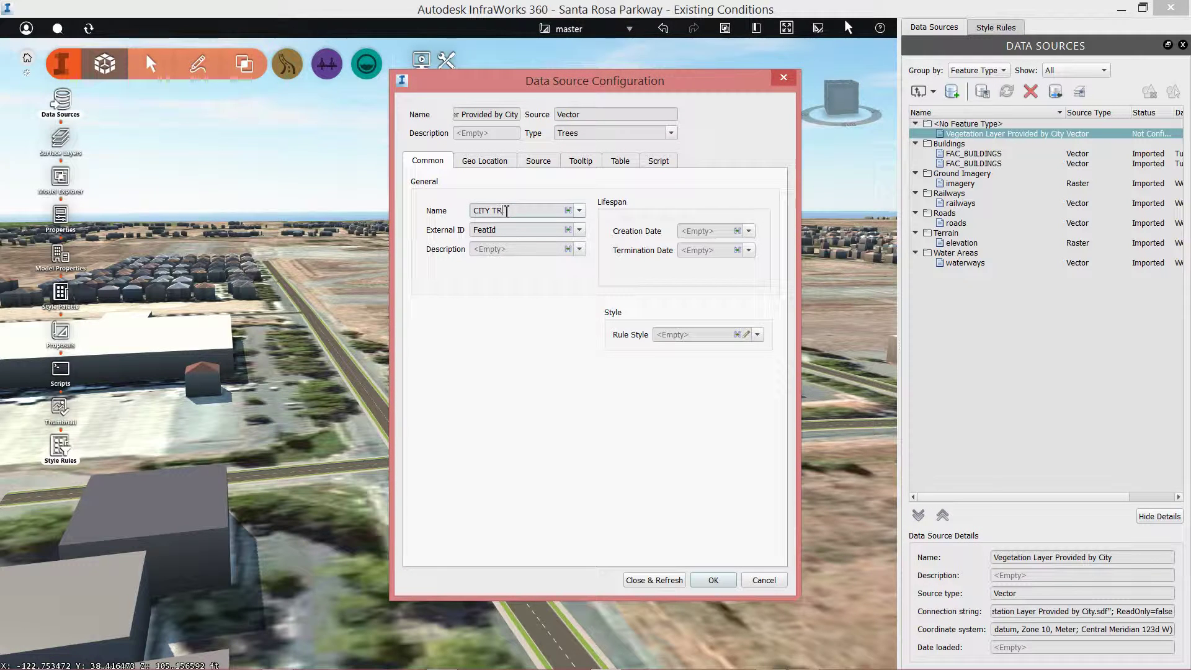
pyautogui.write('EES')
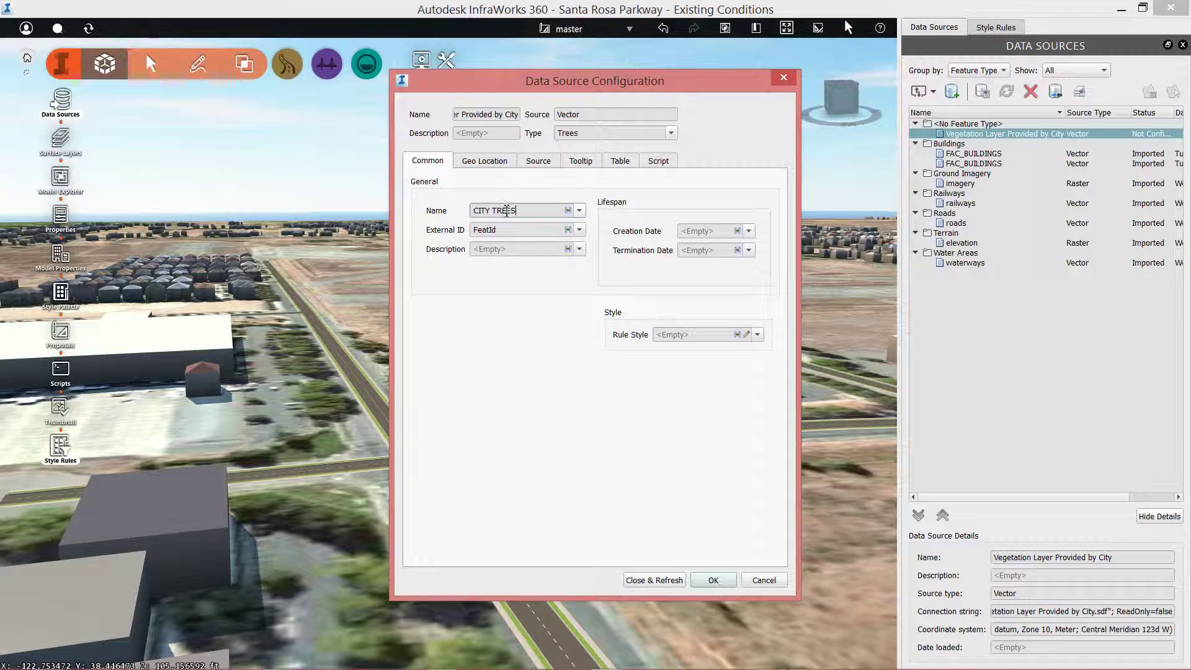
# Assign the T19-V03 green tree from 3D Model/Vegetation as the vegetation layer's rule style
pyautogui.click(746, 334)
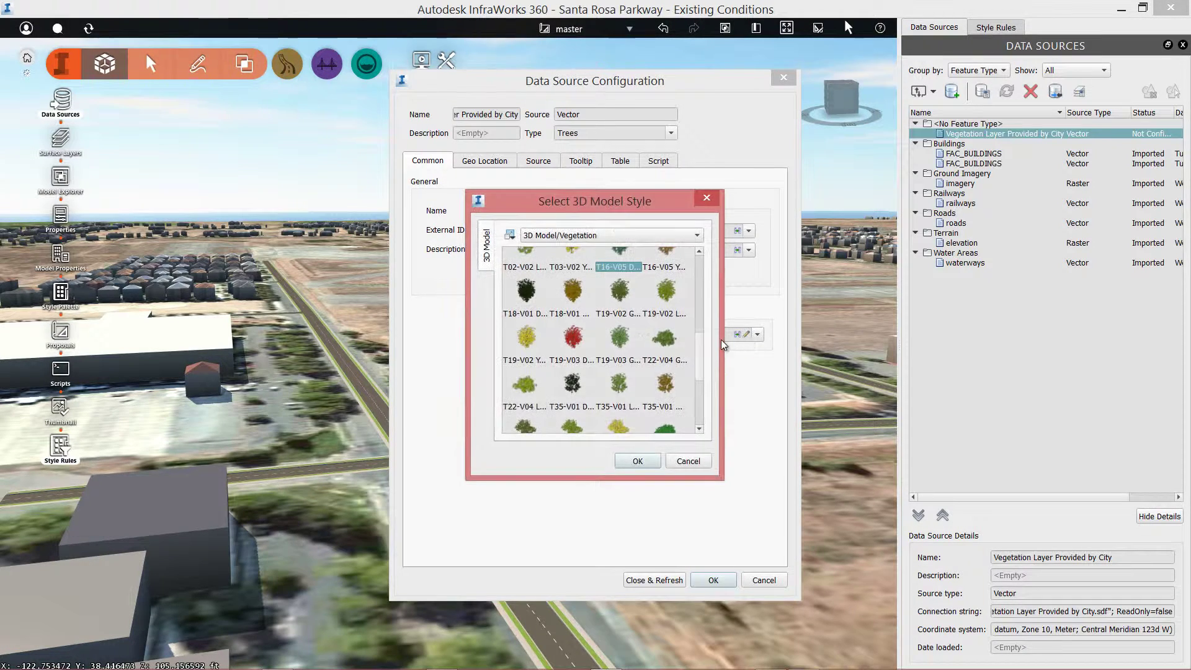
pyautogui.click(619, 340)
pyautogui.click(639, 463)
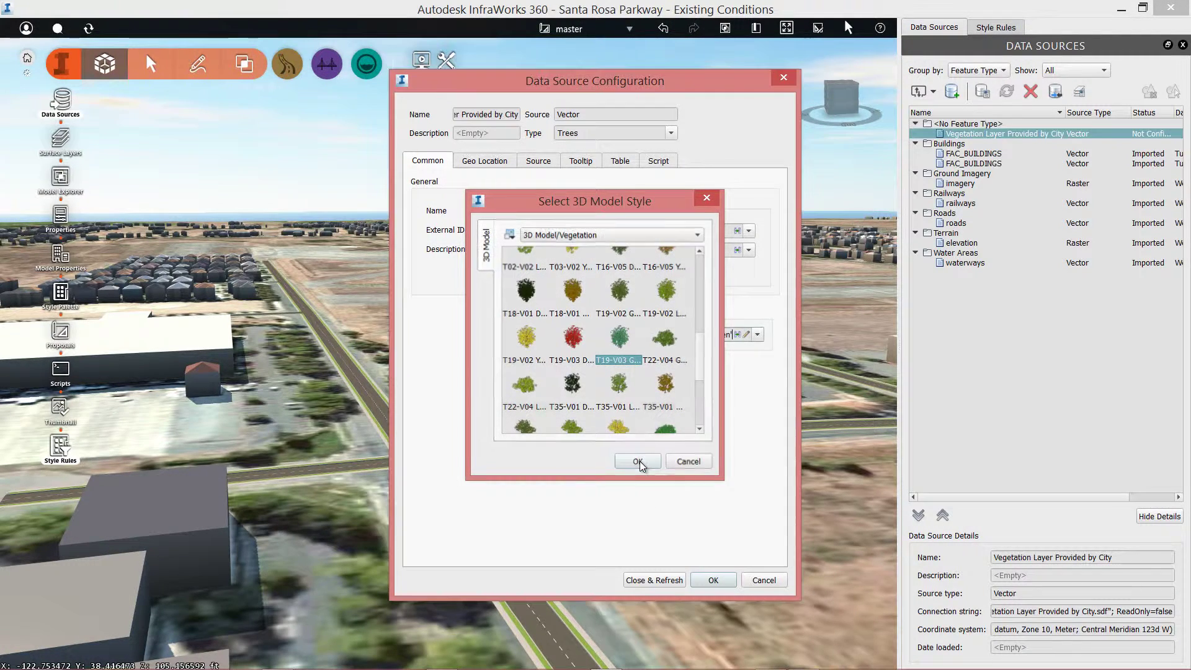
# Set the vegetation layer's draping option to Drape, then close the configuration and refresh the data source
pyautogui.click(504, 163)
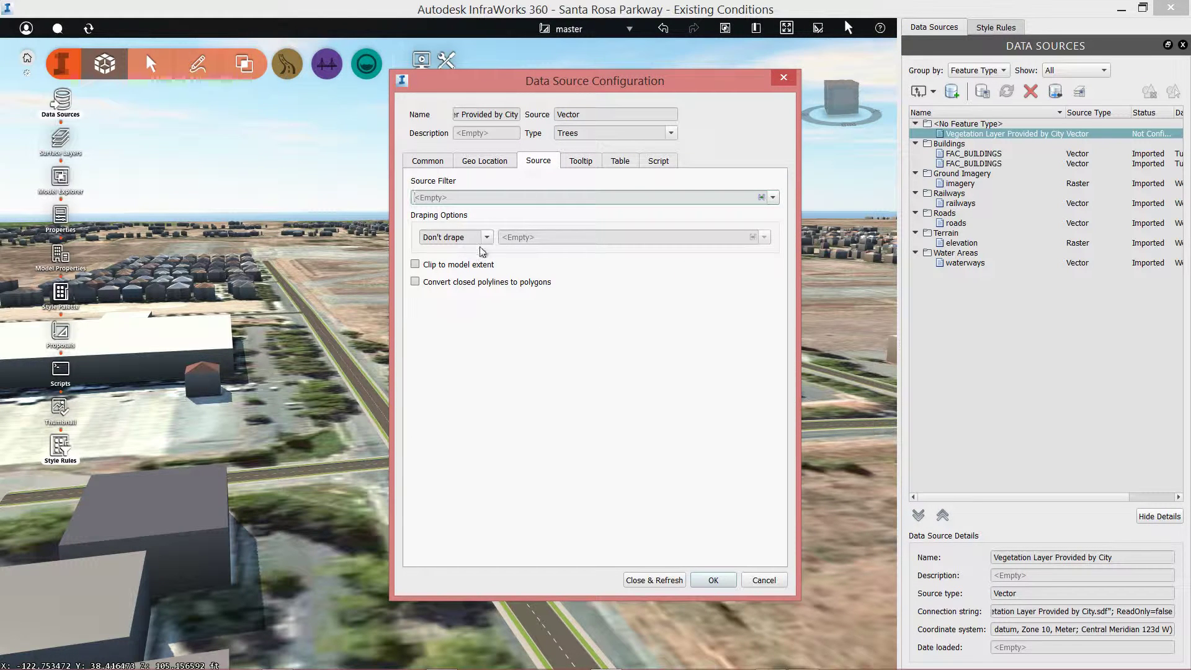
pyautogui.click(488, 240)
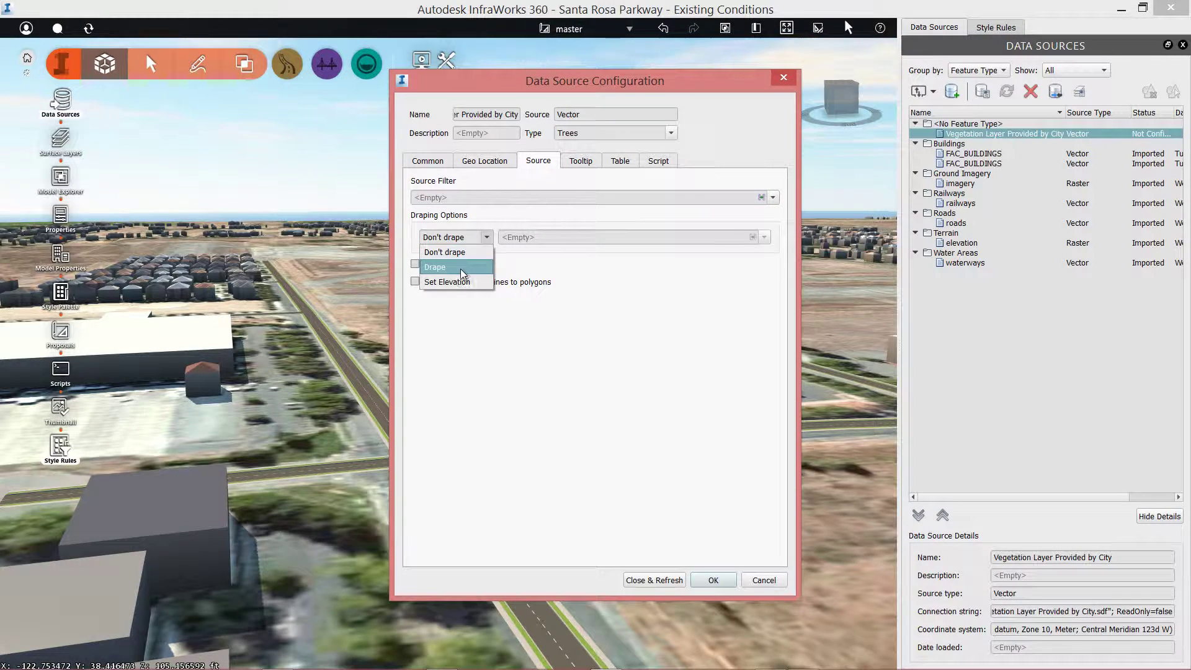
pyautogui.click(472, 269)
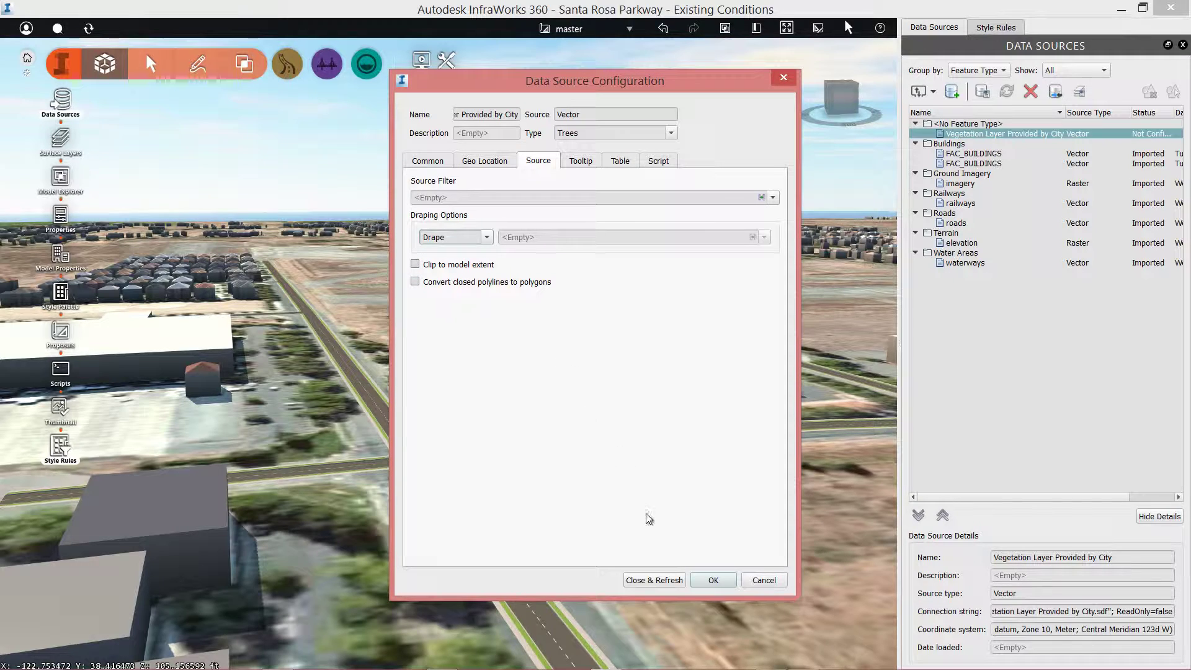
pyautogui.click(654, 580)
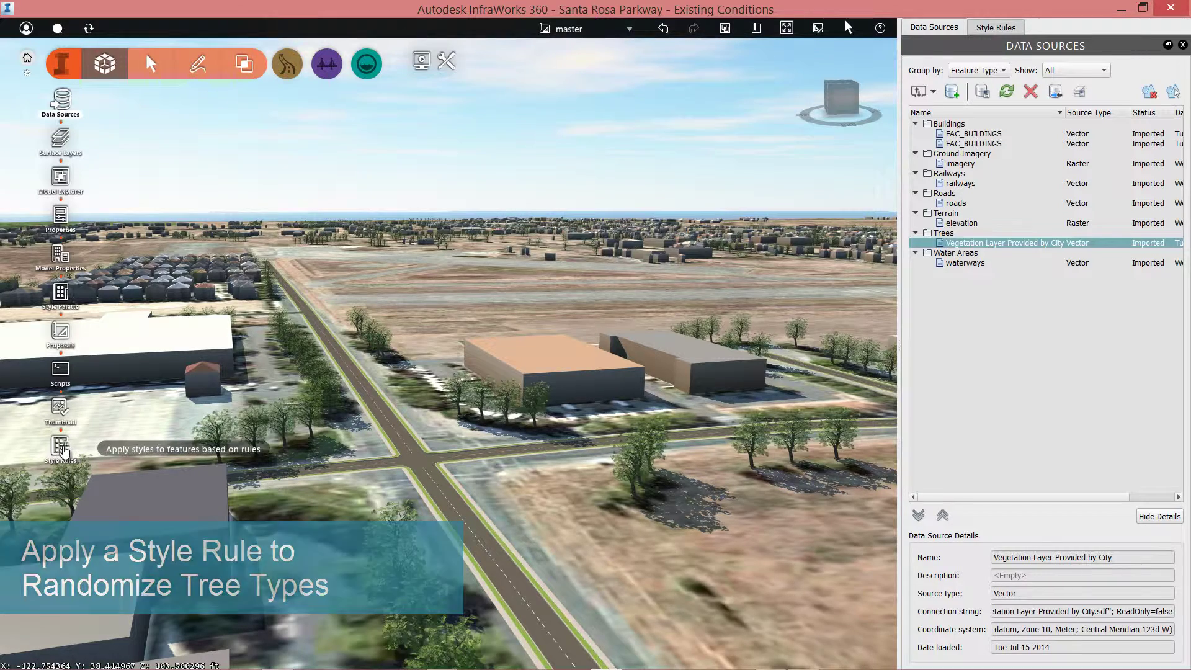
# Add a new style rule named CITY TREES for the Trees feature type
pyautogui.click(60, 446)
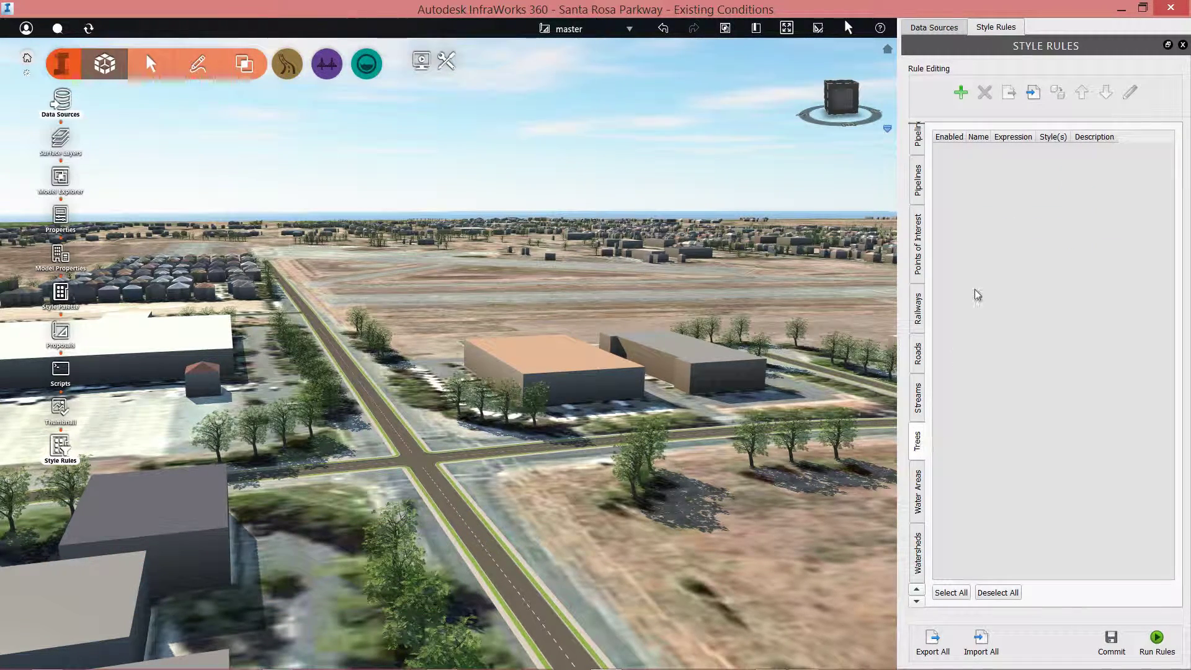
pyautogui.click(961, 93)
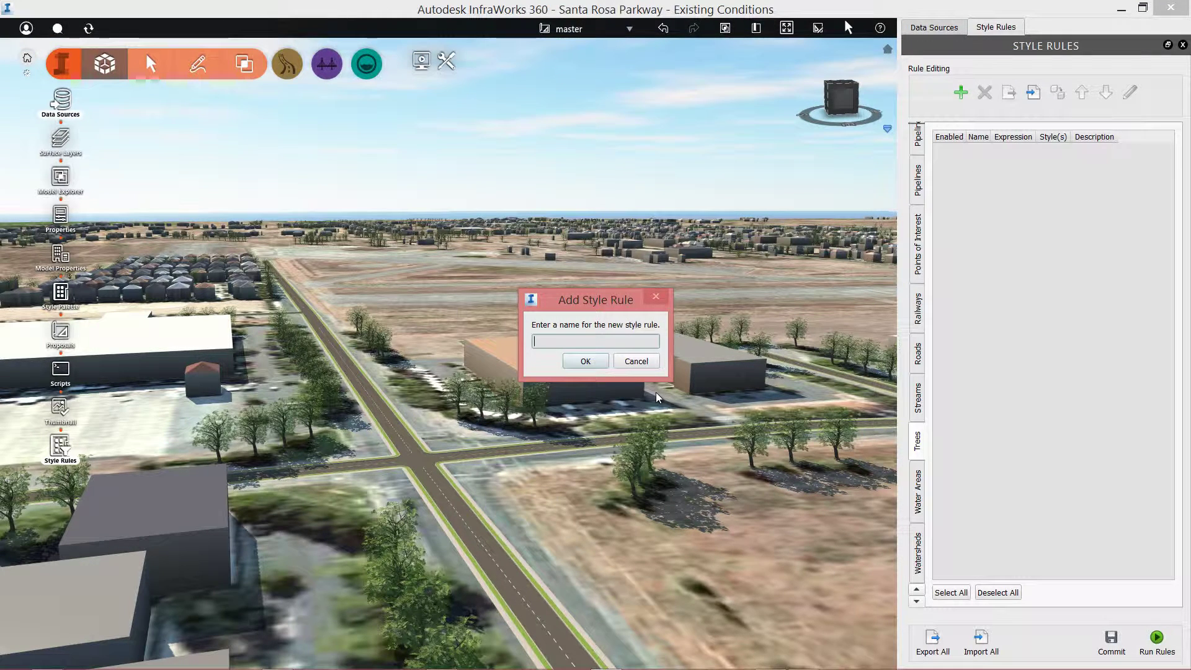
pyautogui.write('CITY TR')
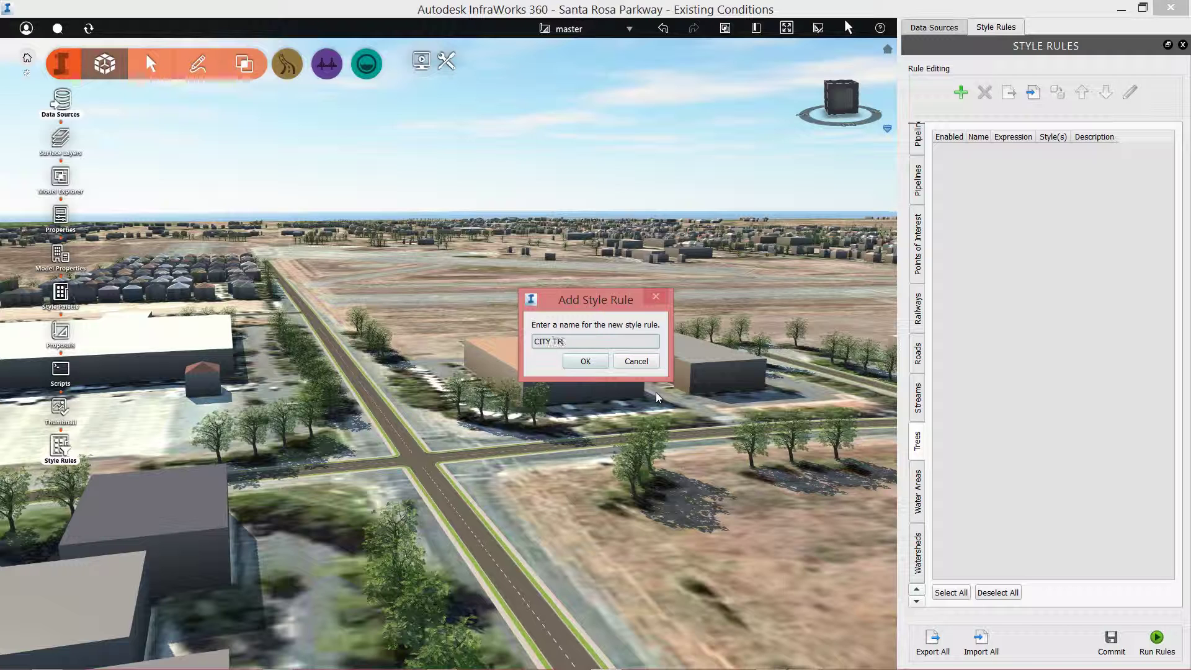
pyautogui.write('EES')
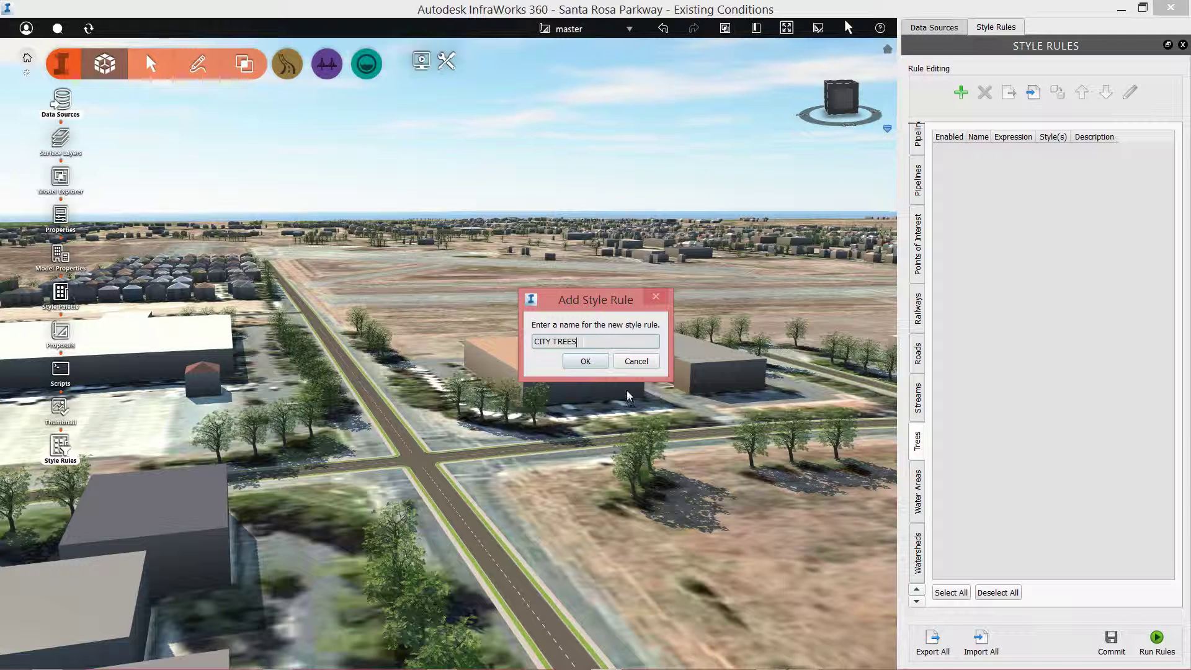
pyautogui.click(585, 362)
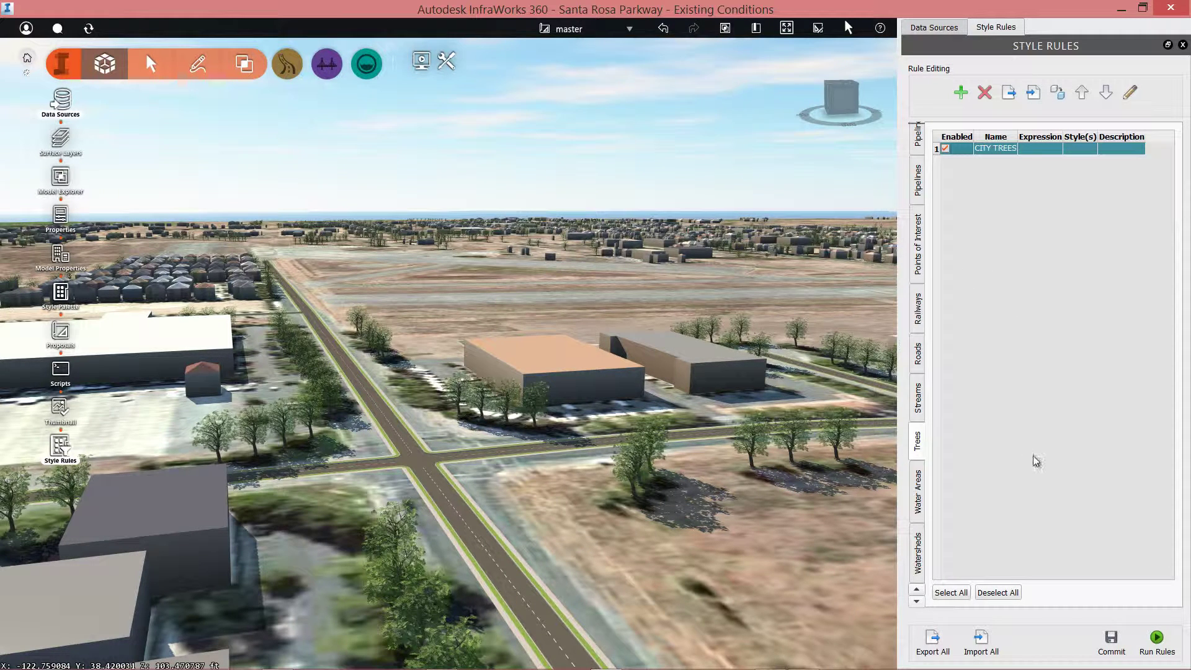
# Edit the CITY TREES style rule and enter the description RANDOM TREES
pyautogui.click(1130, 94)
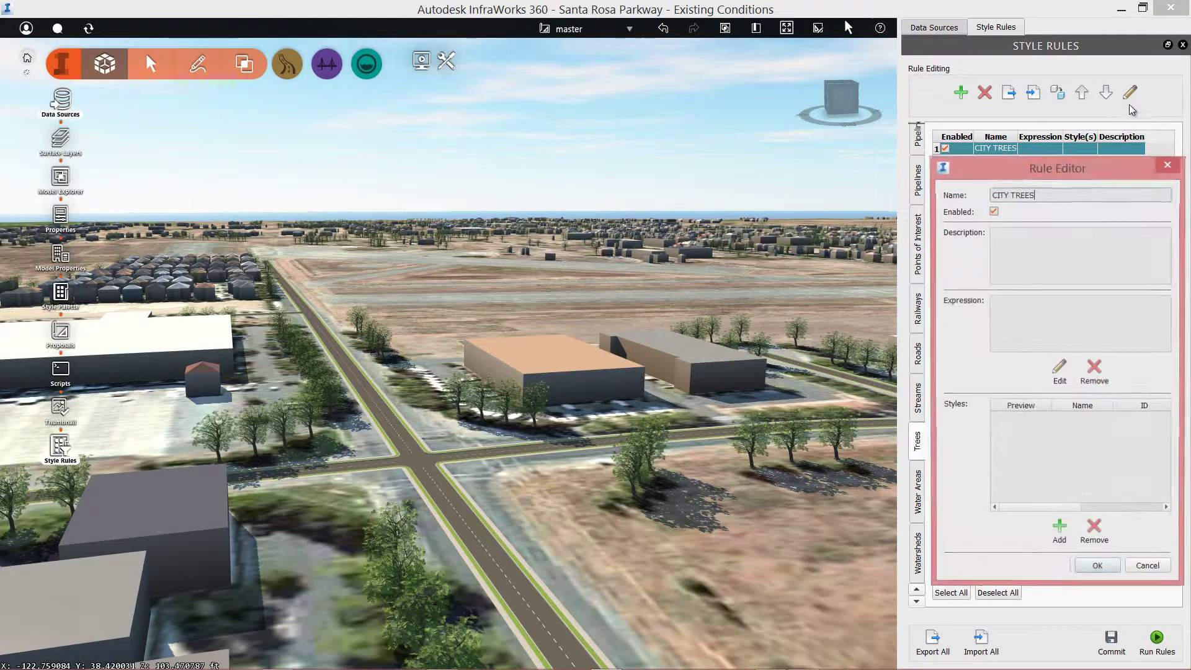
pyautogui.moveTo(1081, 170); pyautogui.dragTo(531, 137)
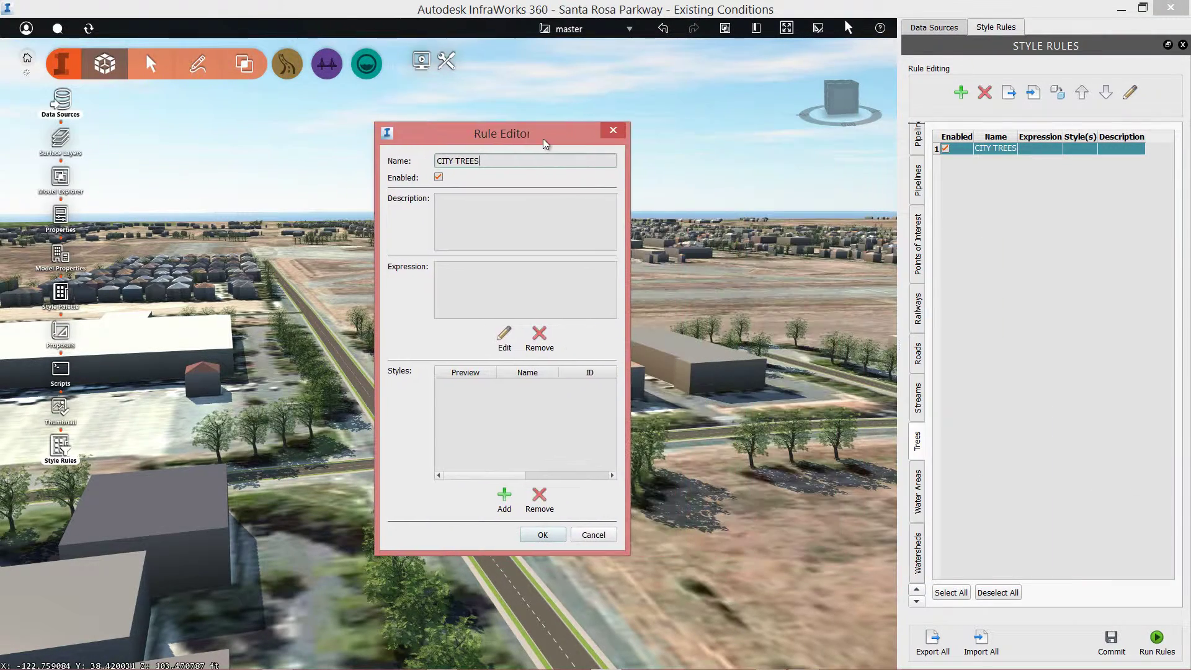
pyautogui.click(488, 224)
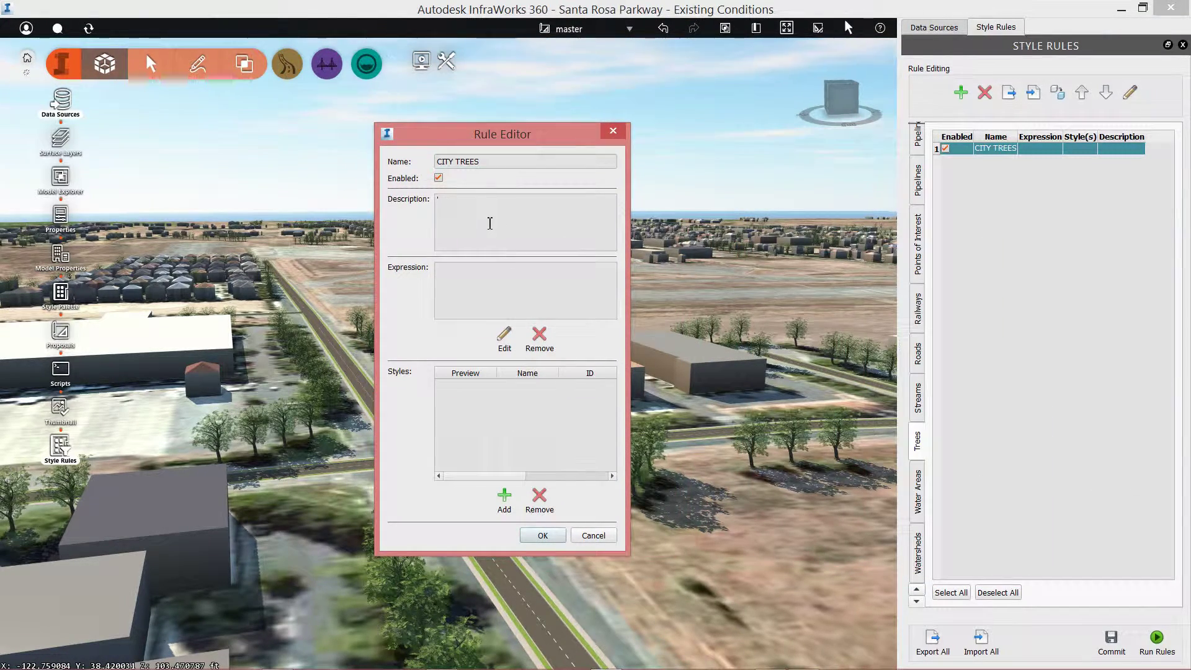
pyautogui.write('RANDOM ')
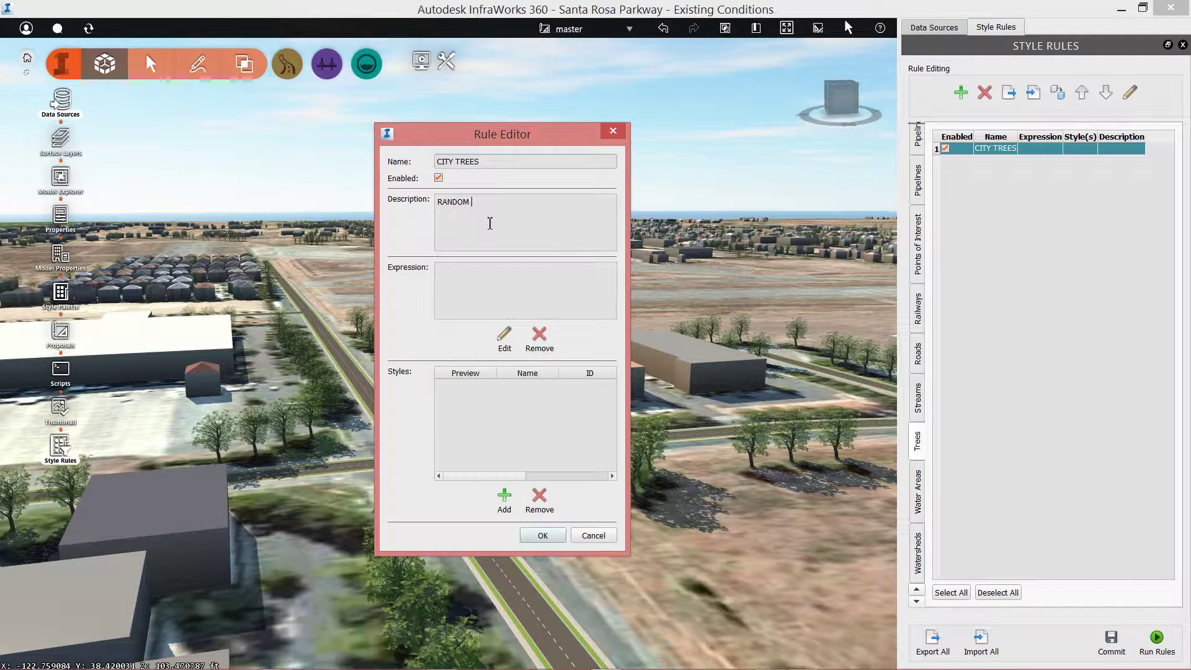
pyautogui.write('TREES')
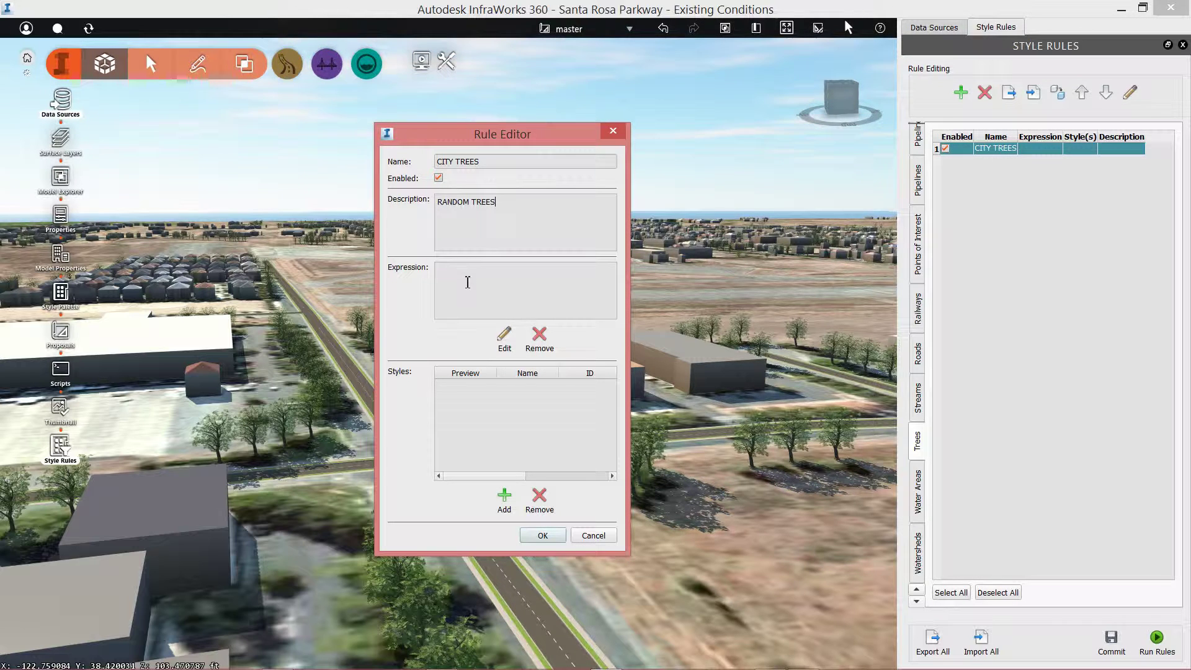
# Create the filter expression NAME = 'CITY TREES' for the style rule, using the Common NAME property and its available value
pyautogui.click(505, 338)
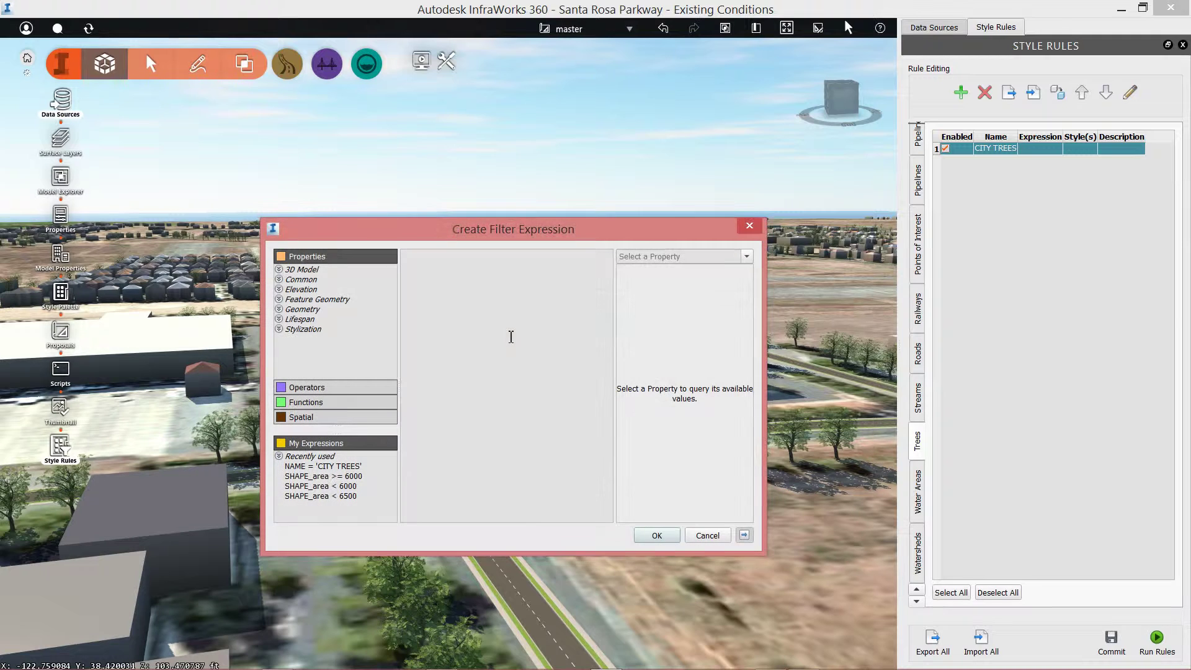
pyautogui.click(286, 280)
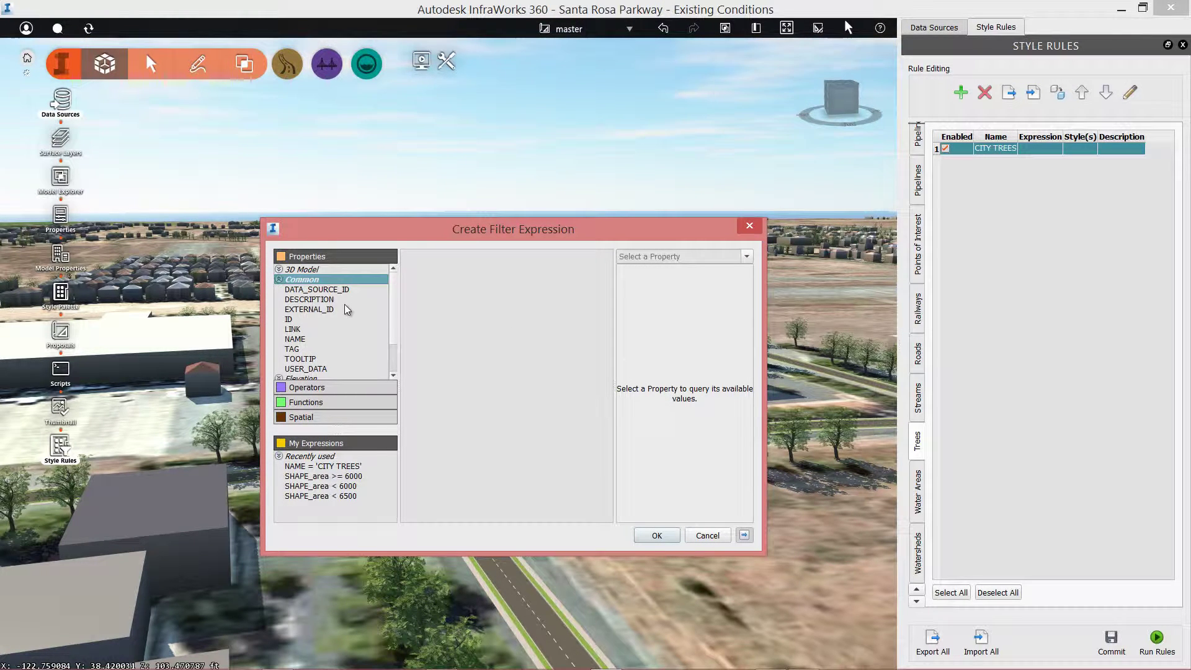
pyautogui.click(314, 339)
pyautogui.doubleClick(339, 339)
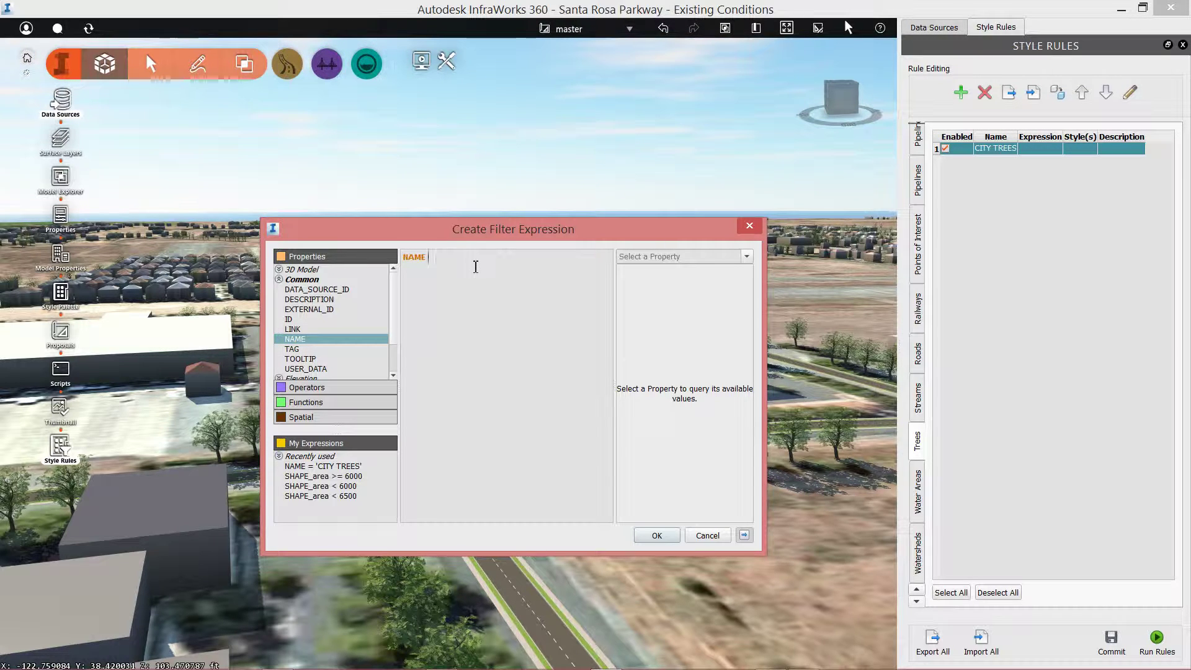
pyautogui.click(746, 258)
pyautogui.scroll(-2, 748, 304)
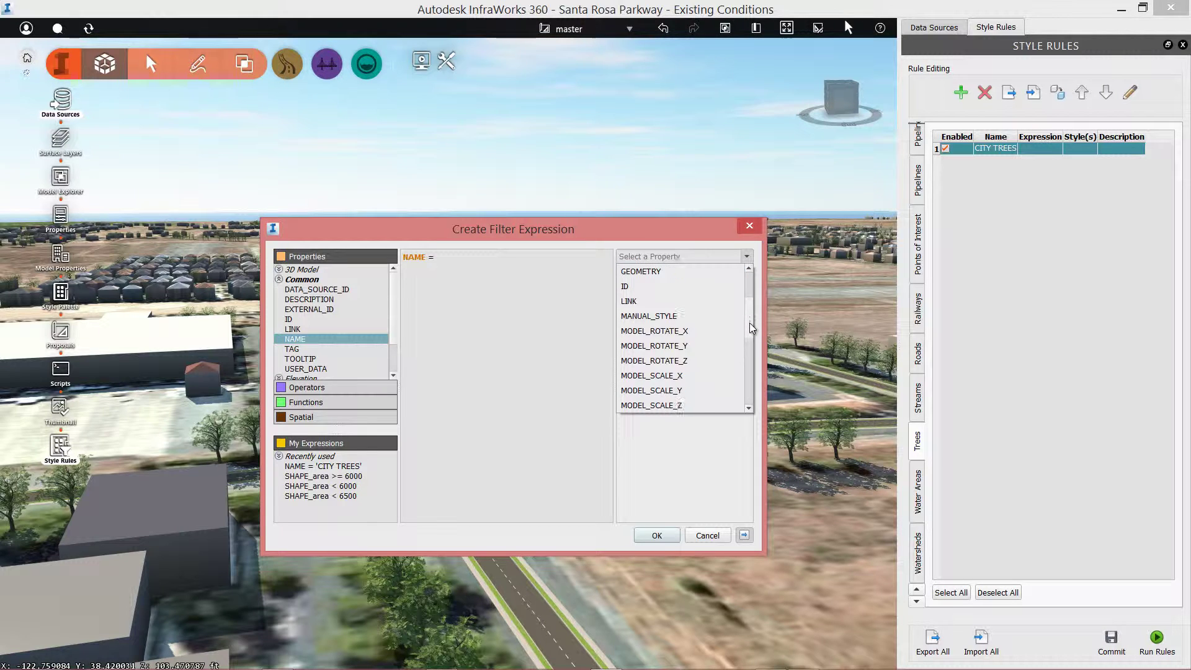
pyautogui.moveTo(749, 326); pyautogui.dragTo(751, 366)
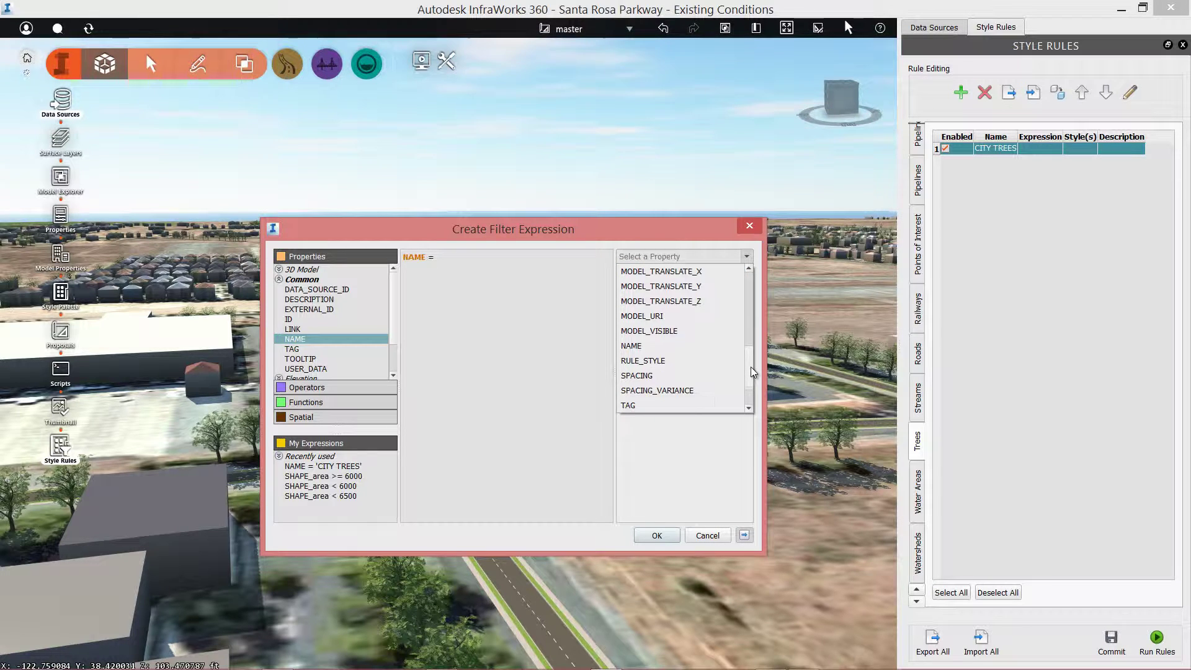
pyautogui.click(660, 345)
pyautogui.doubleClick(648, 285)
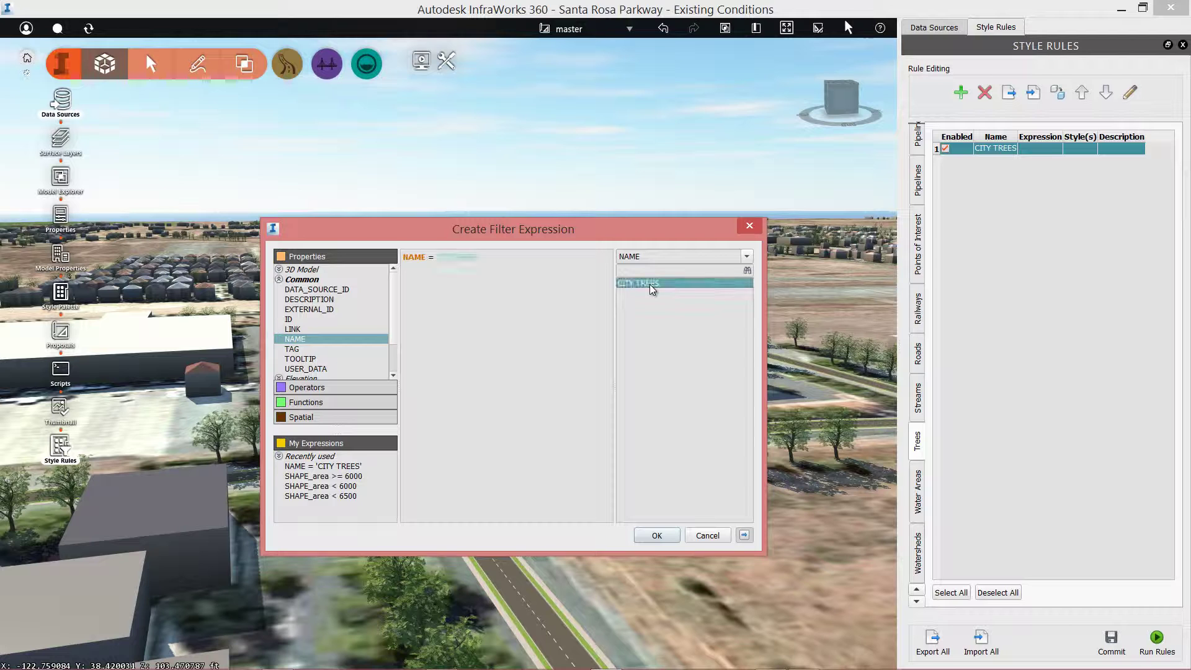
pyautogui.click(662, 537)
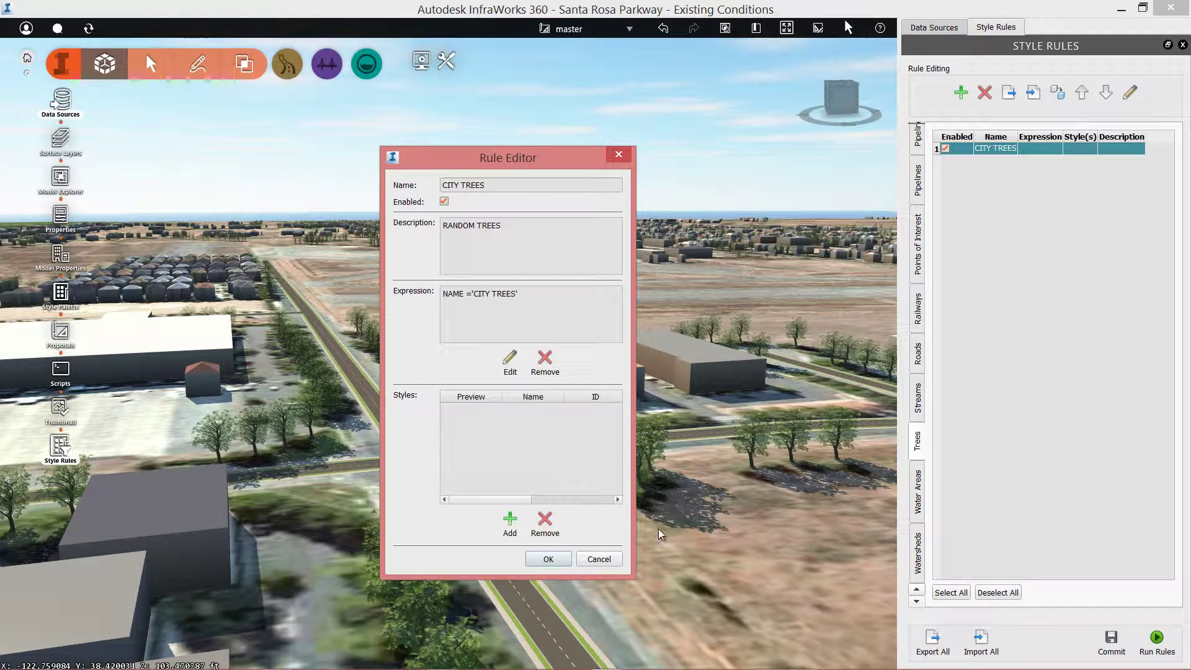
# Add three vegetation styles to the CITY TREES rule: the green T19-V02, the yellow T19-V02 and T19-V03 Dark Red
pyautogui.click(509, 522)
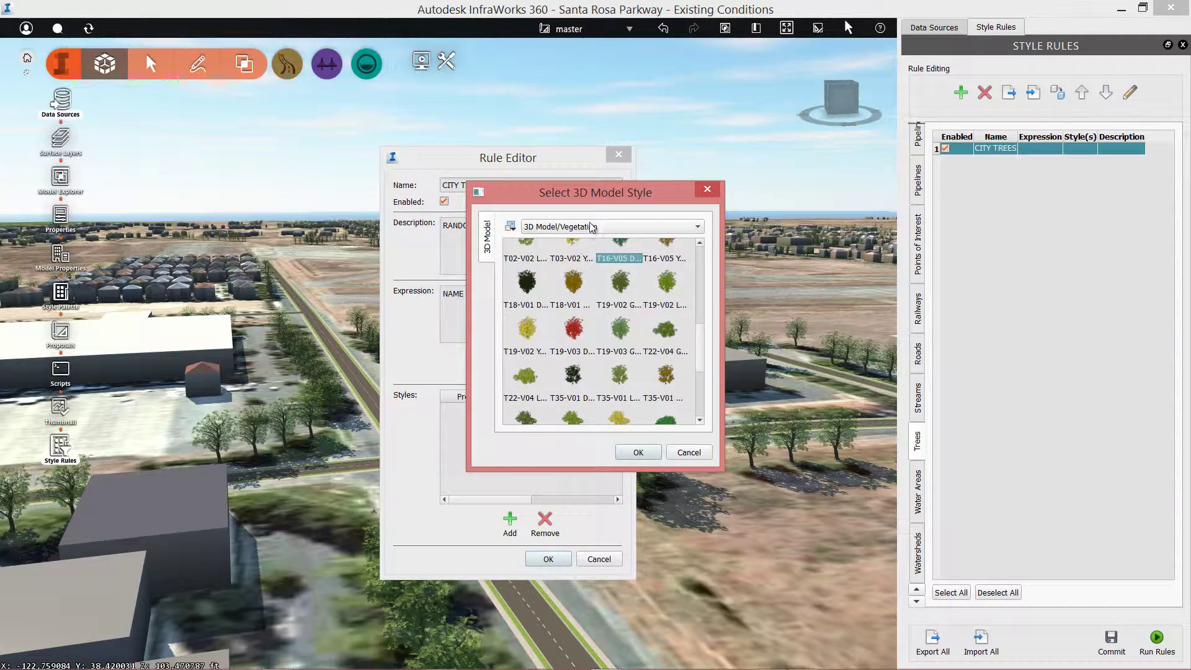
pyautogui.moveTo(601, 195); pyautogui.dragTo(524, 189)
pyautogui.doubleClick(554, 297)
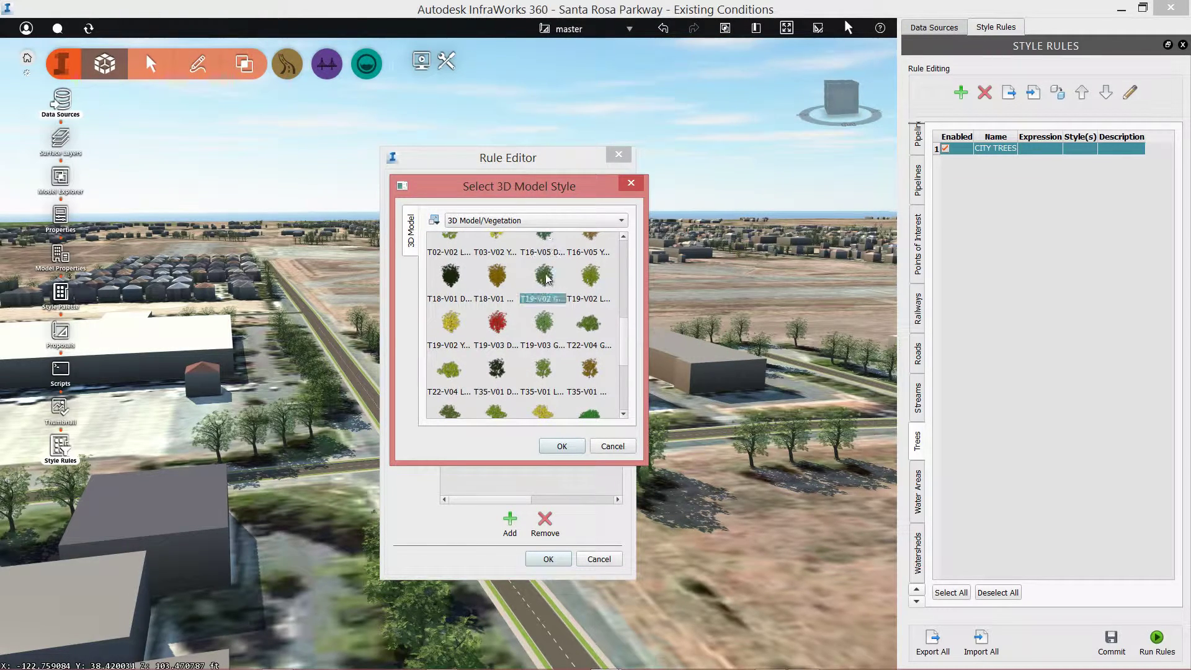
pyautogui.click(509, 517)
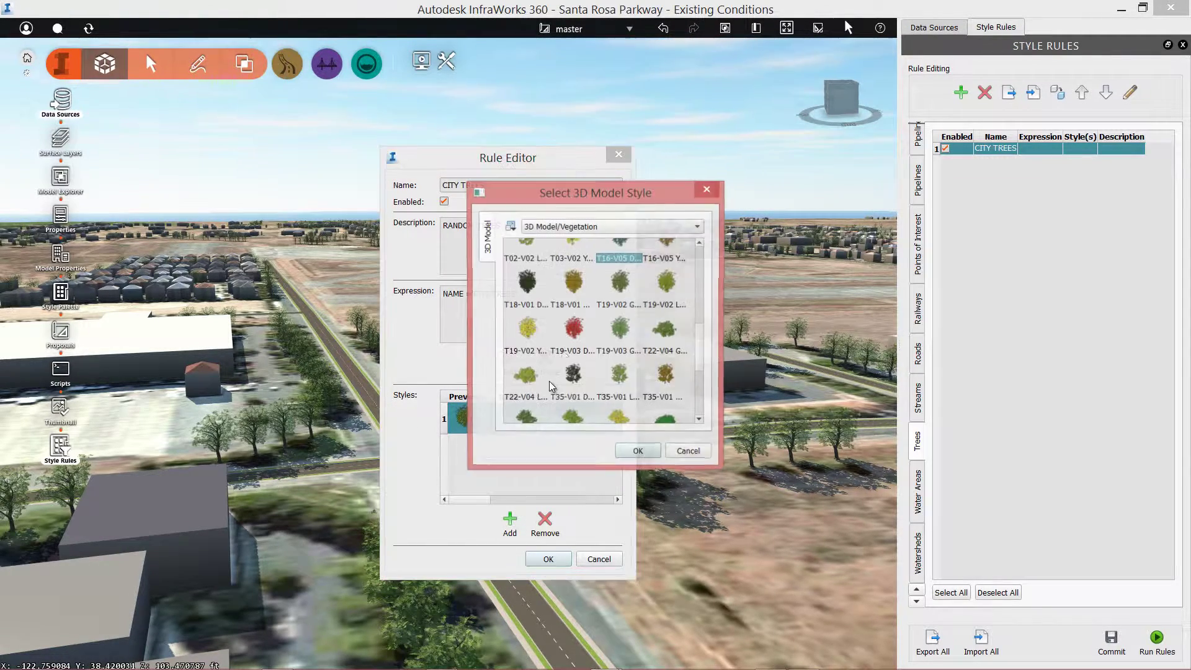
pyautogui.doubleClick(542, 325)
pyautogui.click(512, 519)
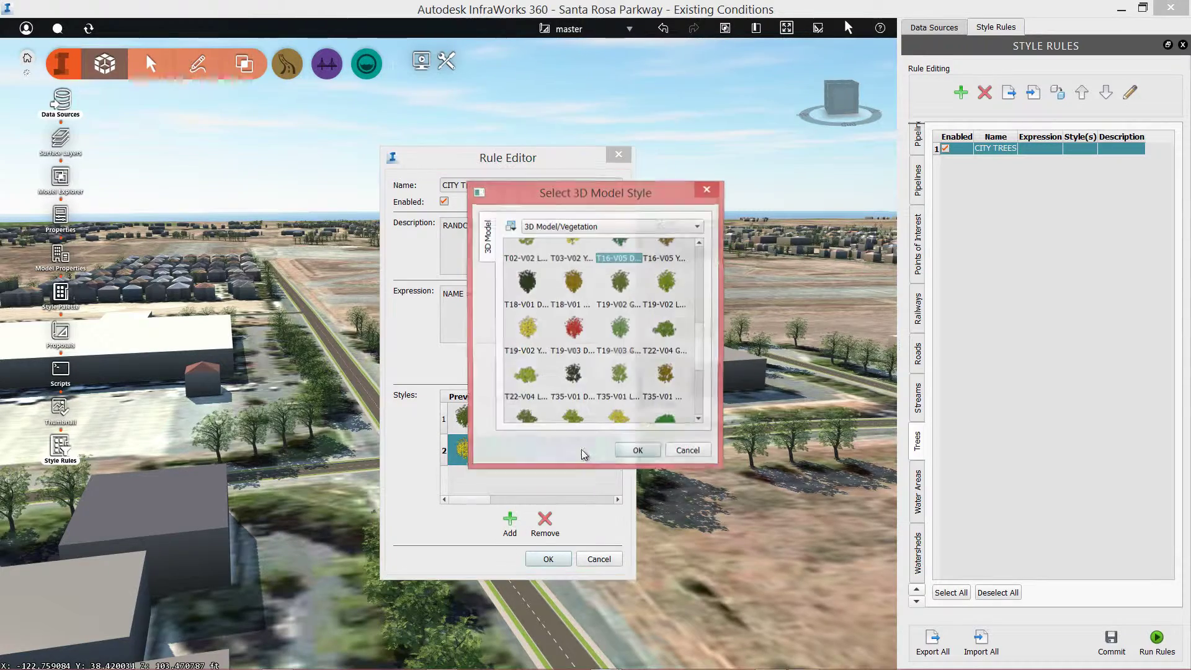
pyautogui.doubleClick(584, 335)
# Add the T35-V01 Light Green, T35-V01 Dark Green, T38-V02 Light Green and T22-V04 Light Green styles, and save the CITY TREES rule
pyautogui.click(510, 518)
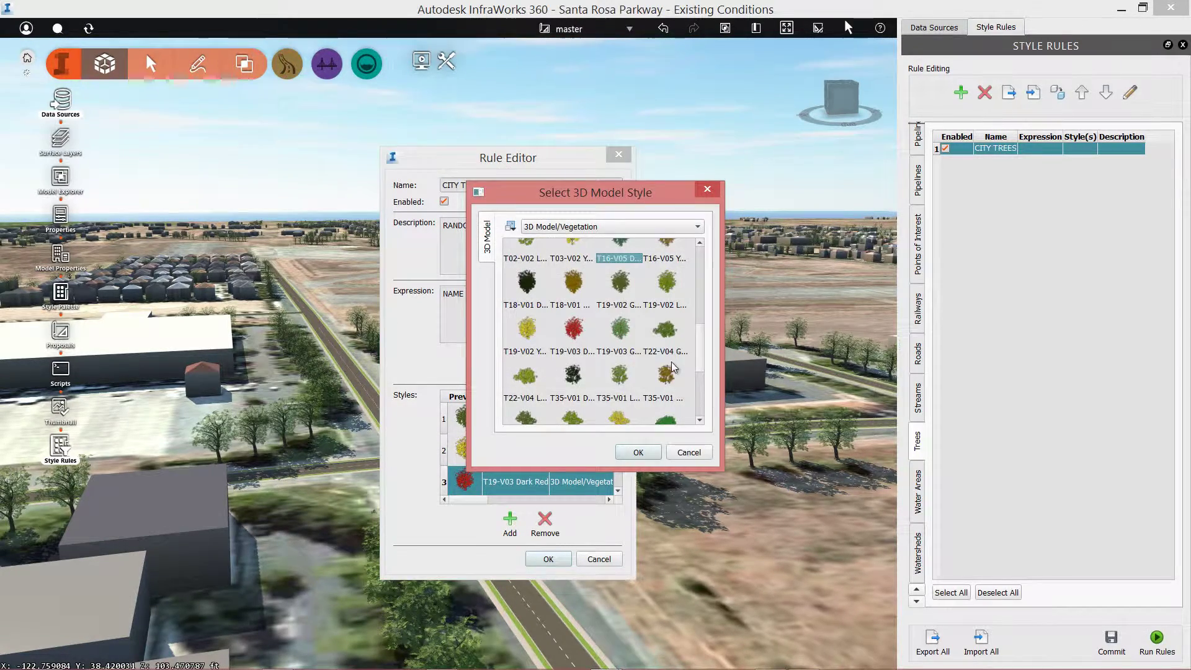
pyautogui.doubleClick(618, 387)
pyautogui.click(510, 519)
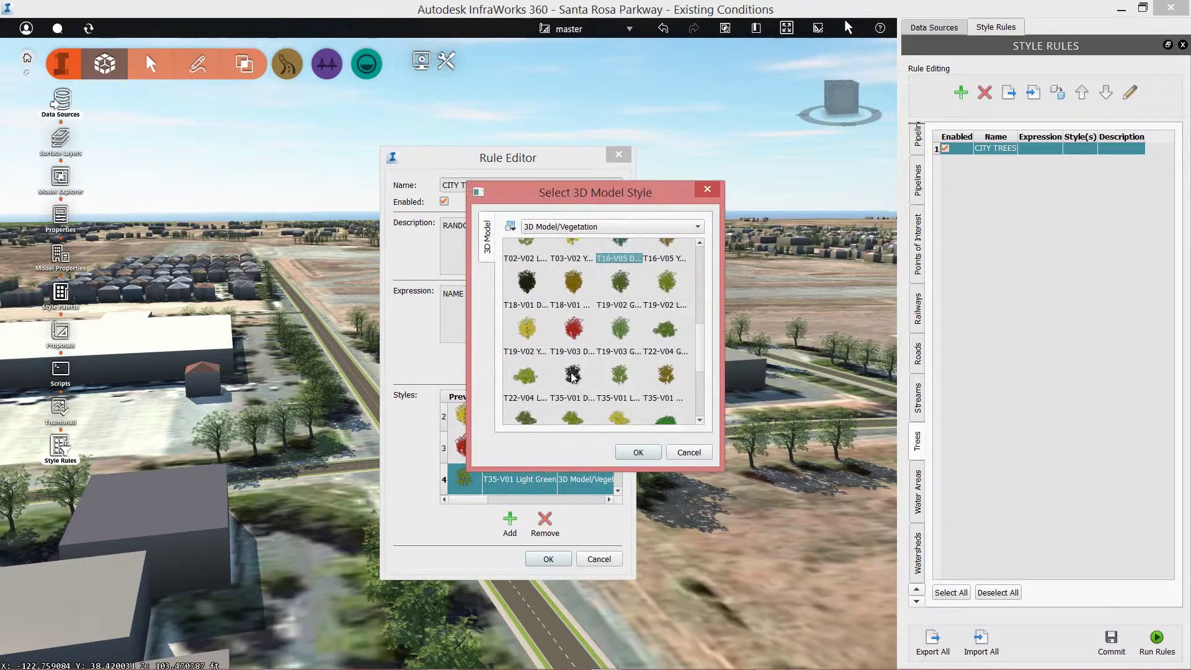
pyautogui.doubleClick(580, 391)
pyautogui.click(510, 528)
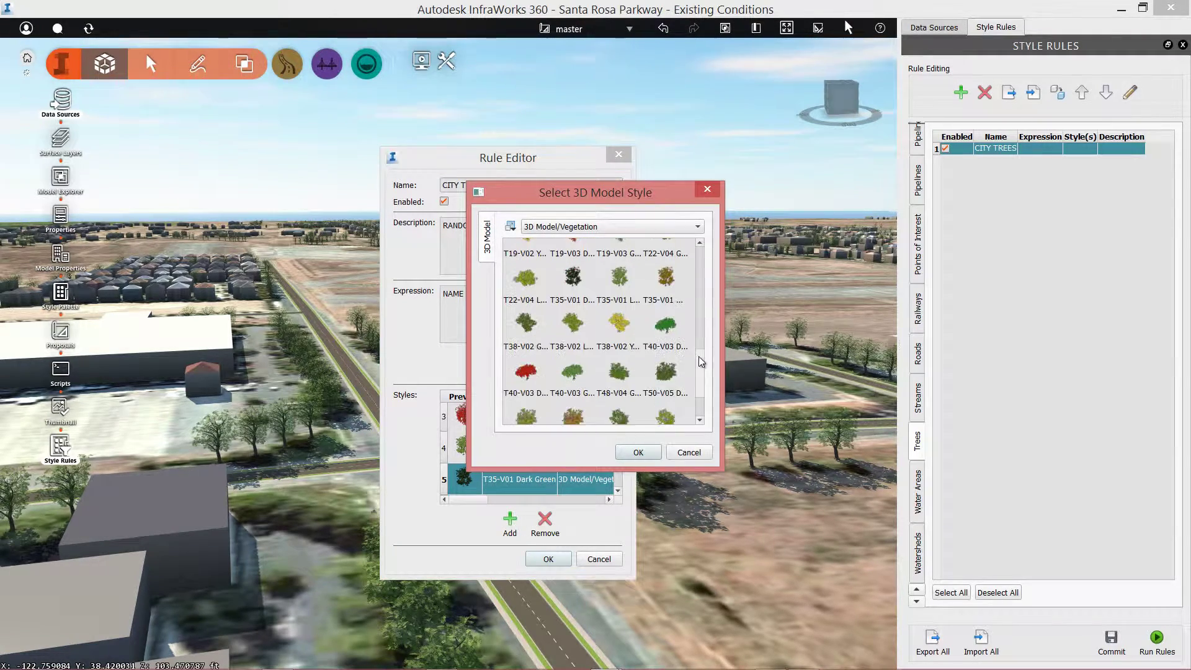
pyautogui.doubleClick(574, 316)
pyautogui.click(513, 527)
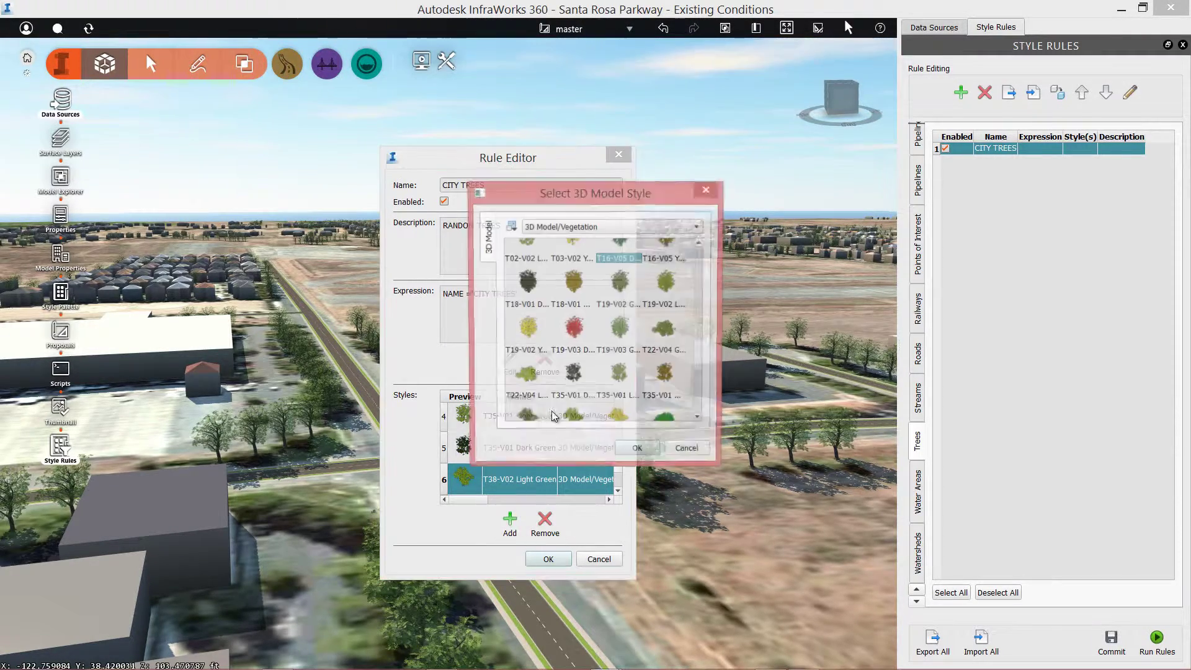
pyautogui.doubleClick(527, 379)
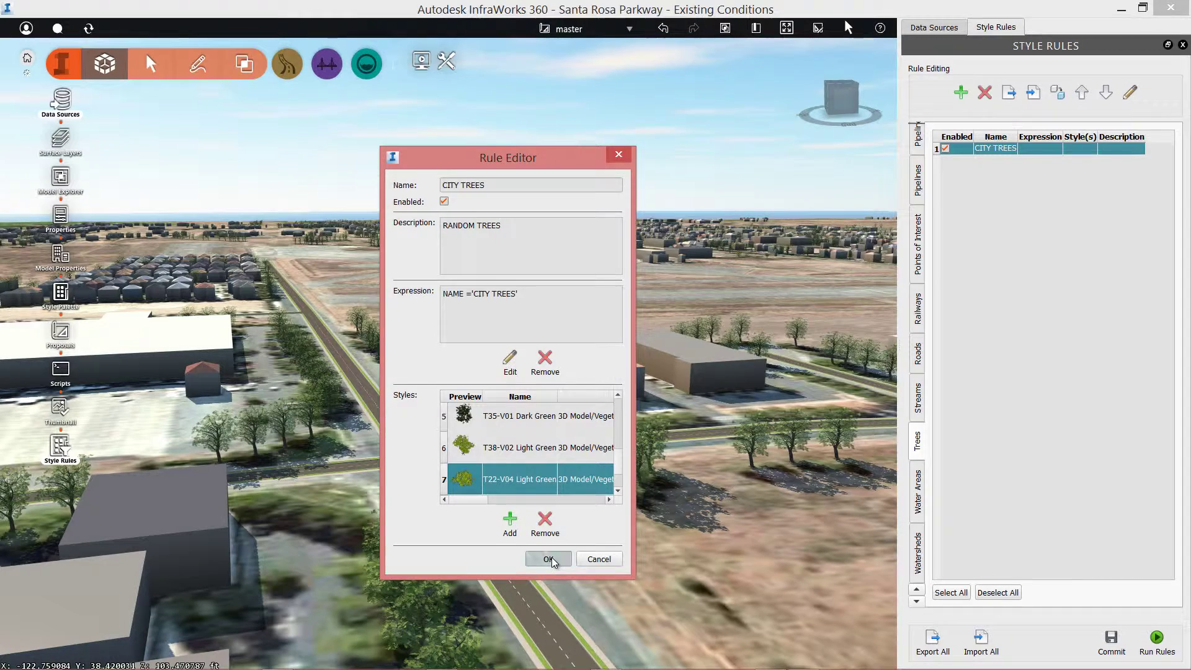
pyautogui.click(552, 557)
# Commit the CITY TREES style rule, run the rules on the model and inspect the restyled trees around the intersection
pyautogui.click(1111, 639)
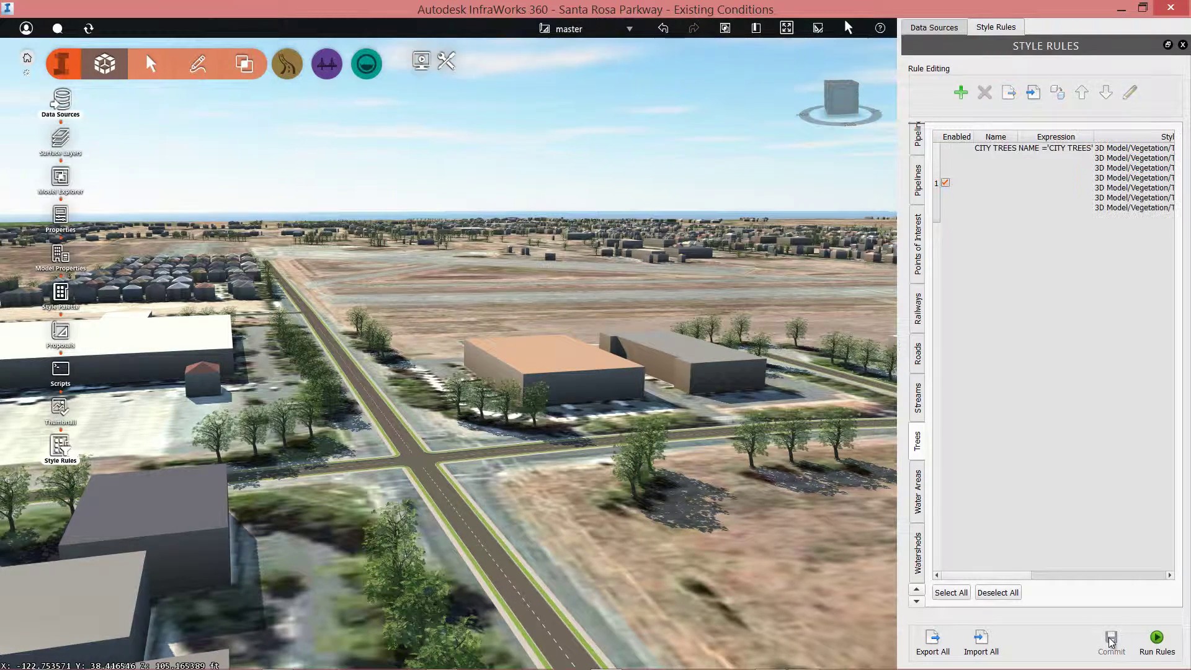
pyautogui.click(1157, 638)
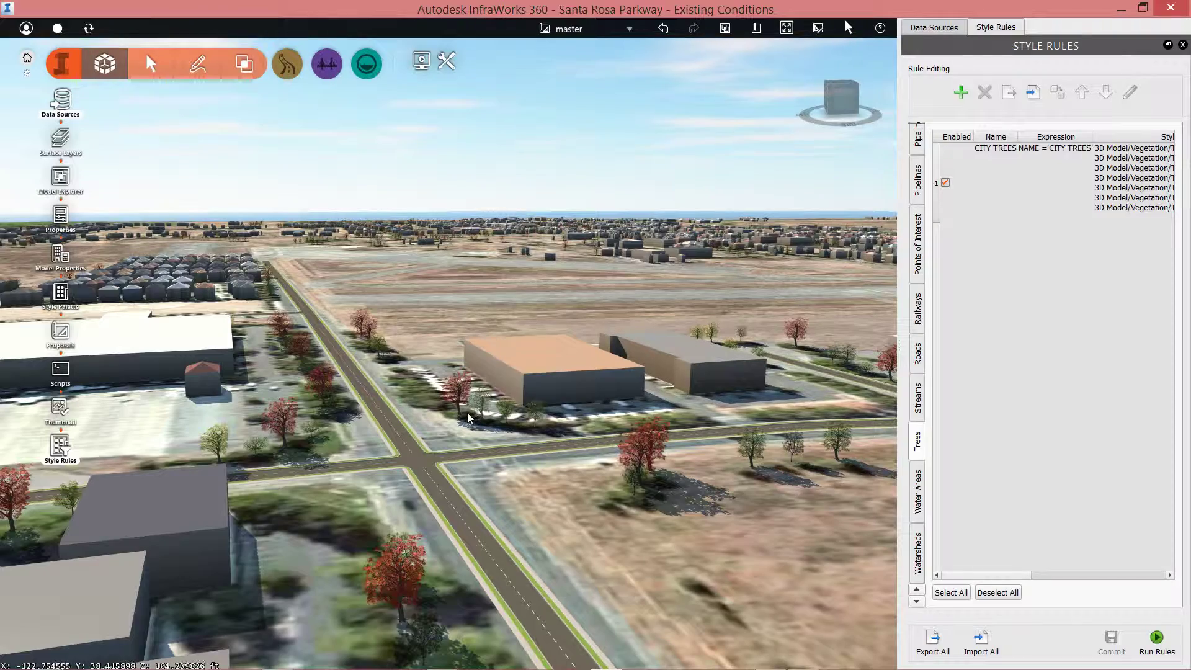
pyautogui.moveTo(444, 423); pyautogui.dragTo(319, 410, button='middle')
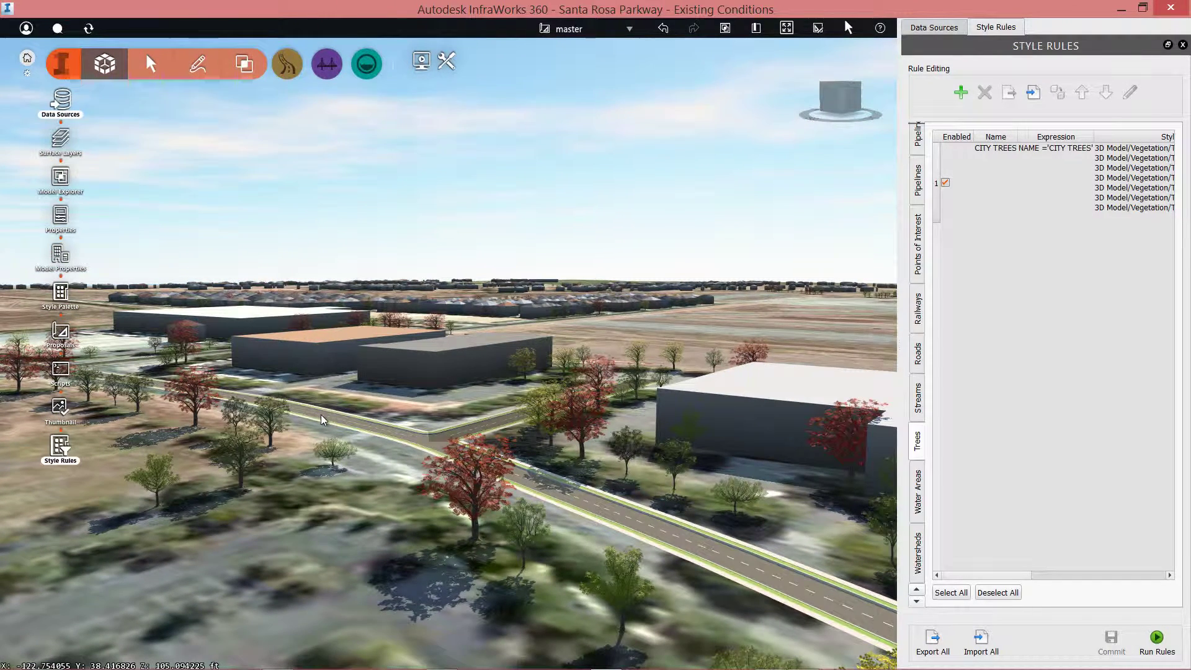